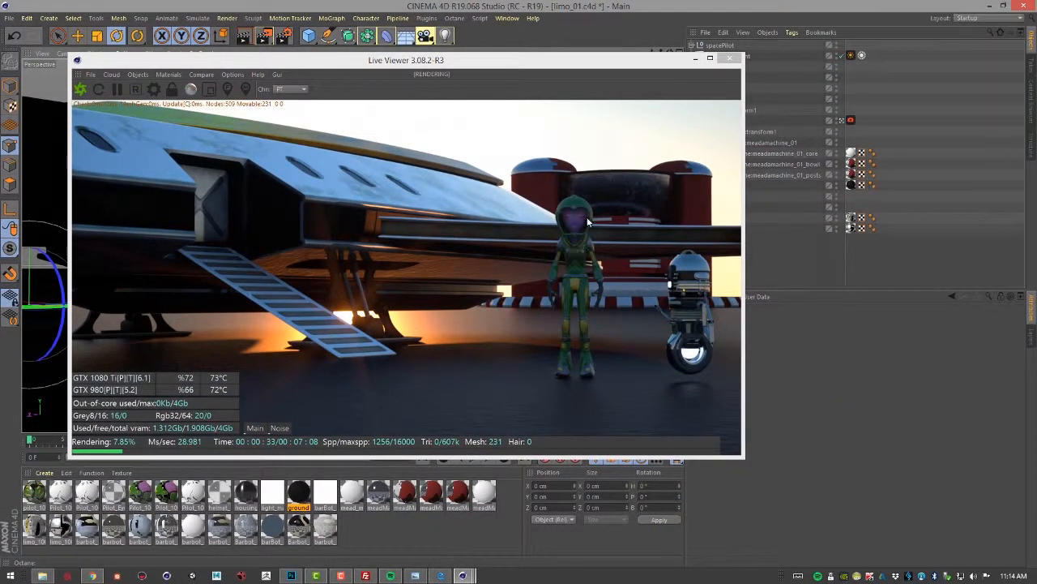
Open the Octane Settings dialog and position it beside the Live Viewer
{"action": "left_click_drag", "start_coordinate": [625, 66], "coordinate": [568, 70]}
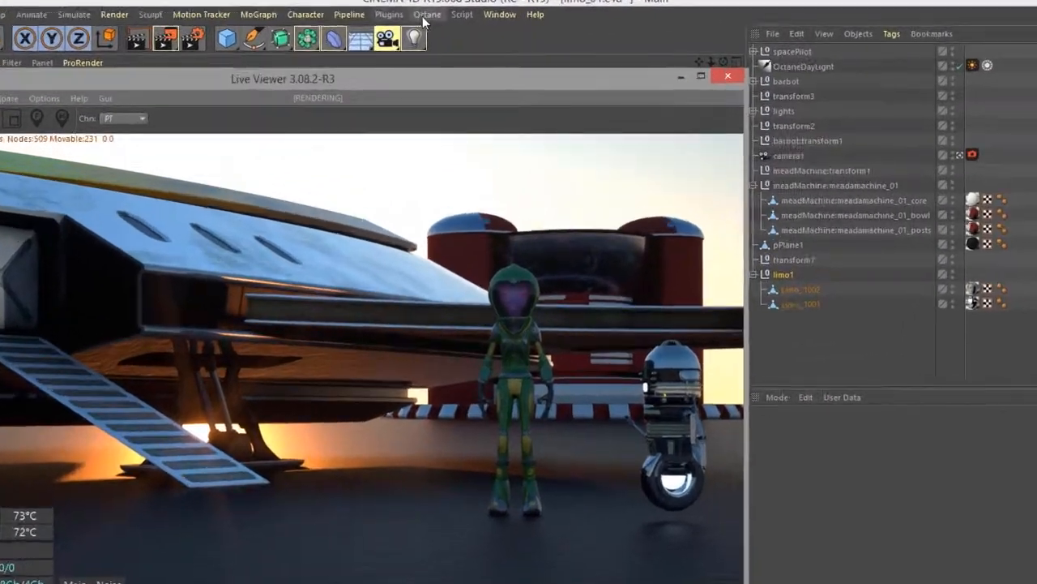
{"action": "left_click", "coordinate": [454, 18]}
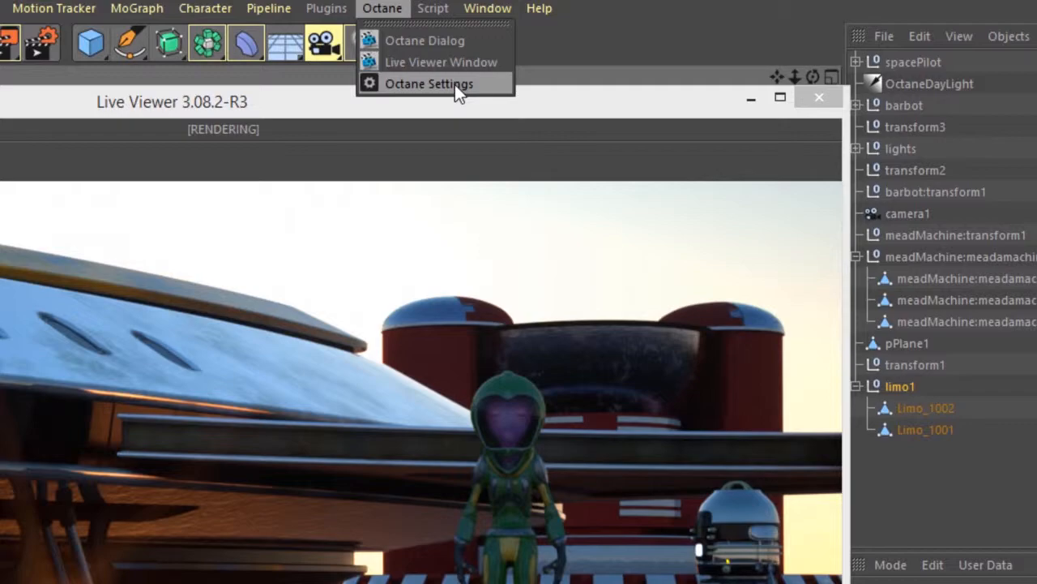
{"action": "left_click", "coordinate": [454, 84]}
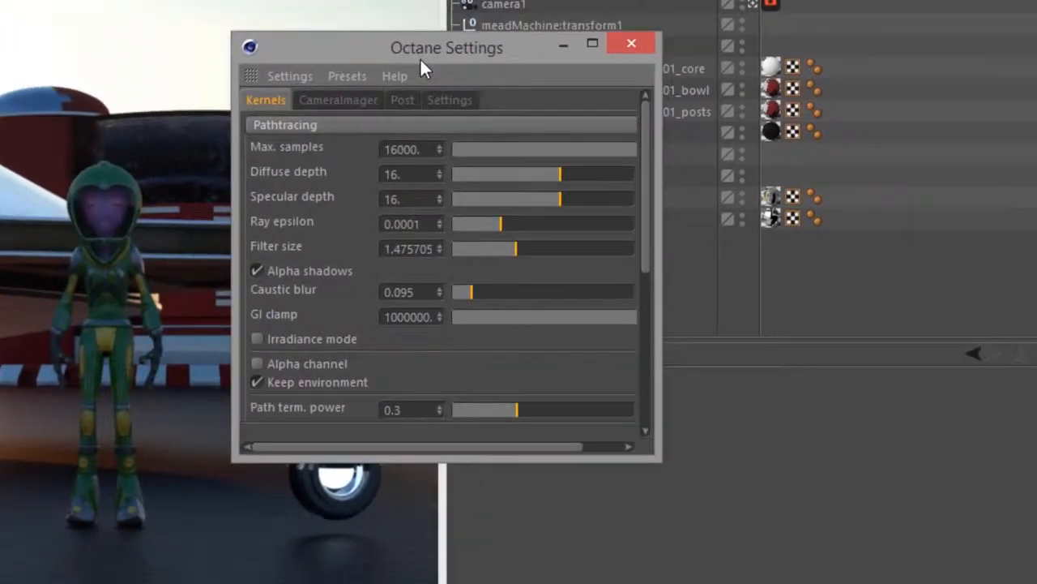
{"action": "left_click_drag", "start_coordinate": [420, 58], "coordinate": [605, 113]}
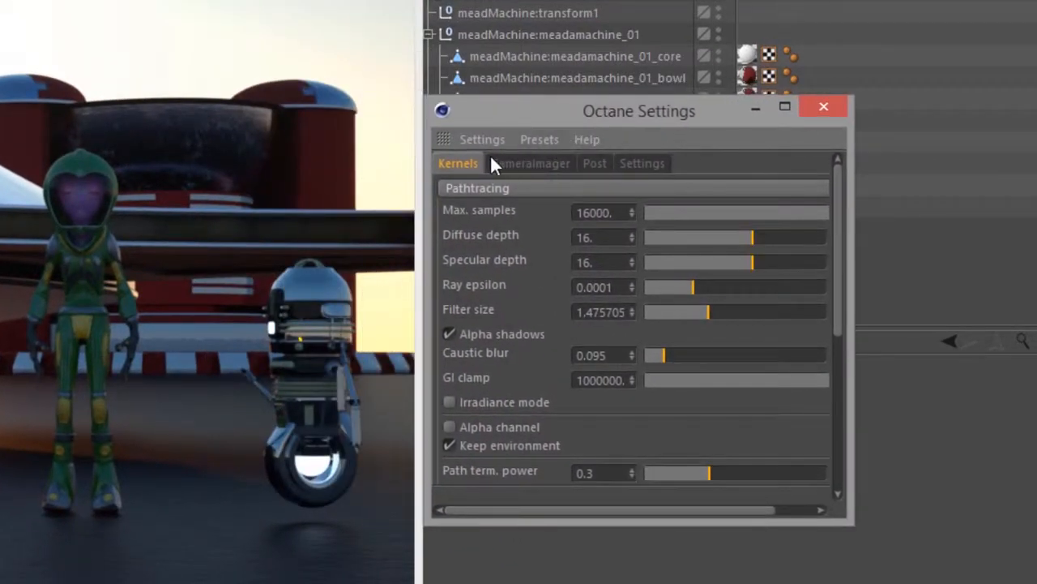
Switch the render kernel from Pathtracing to Infochannels
{"action": "left_click", "coordinate": [485, 186]}
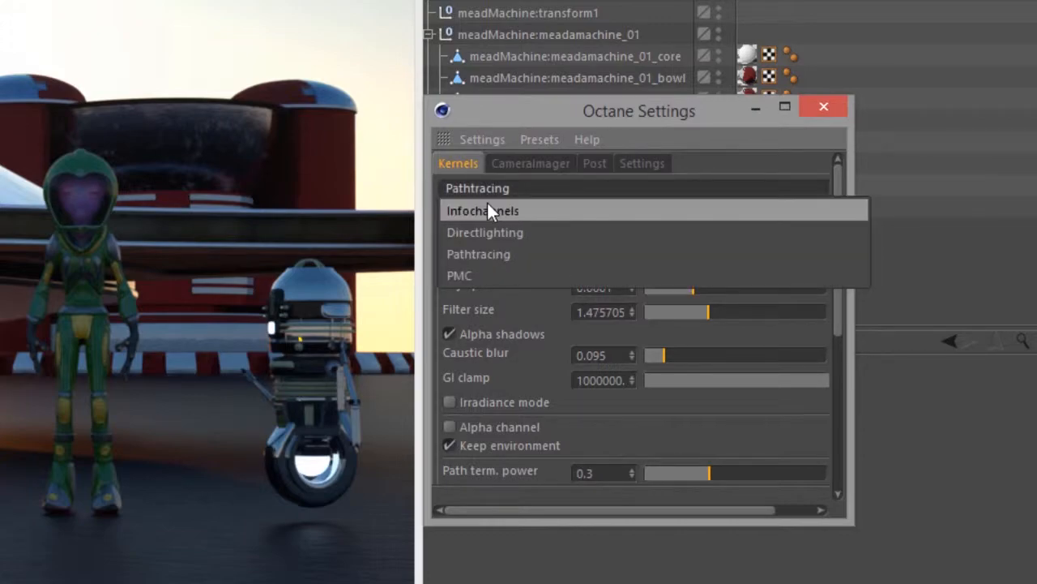
{"action": "left_click", "coordinate": [488, 210]}
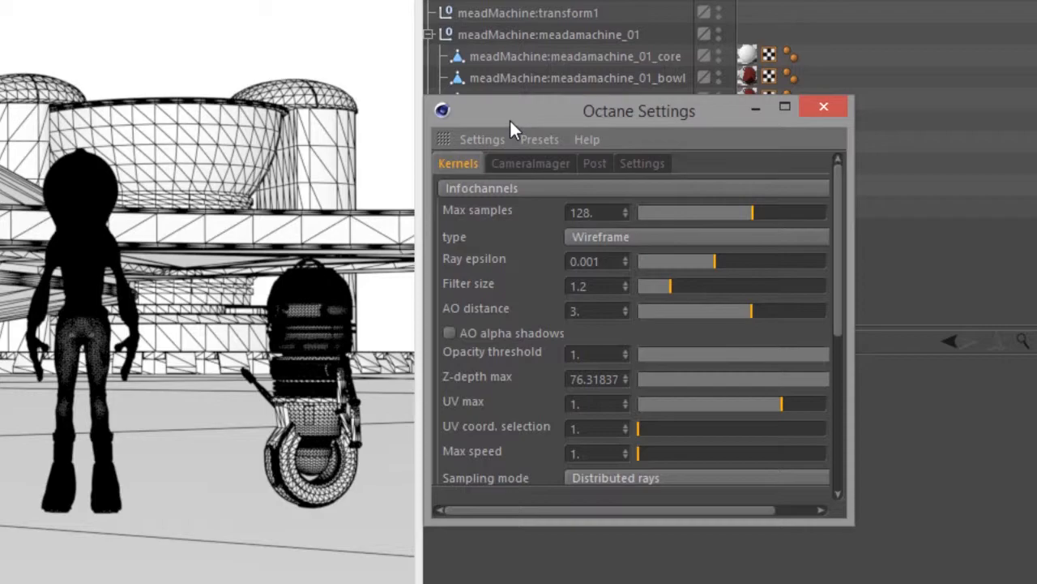
{"action": "left_click_drag", "start_coordinate": [510, 121], "coordinate": [552, 134]}
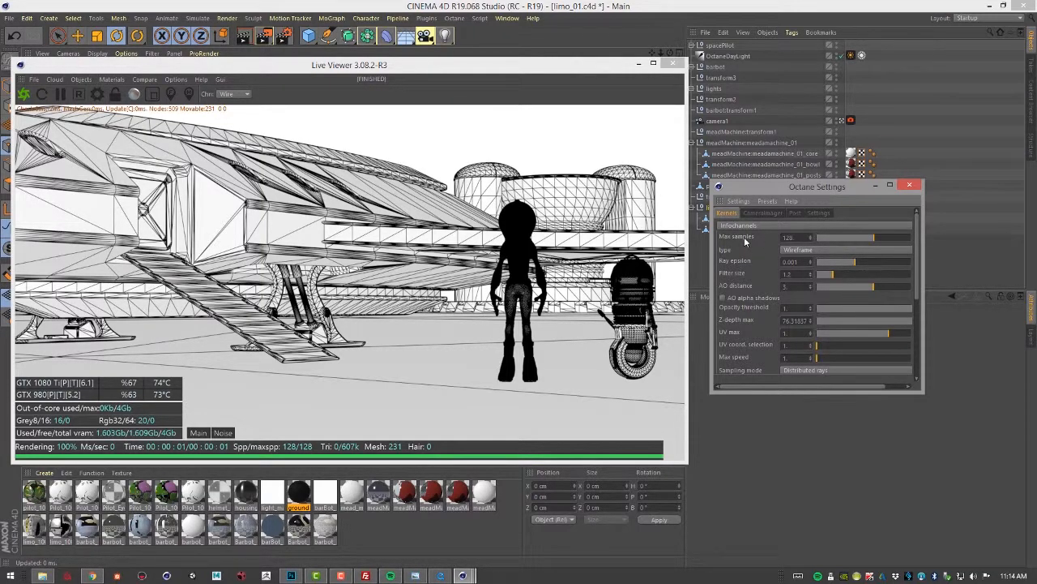
Keep the info channel type on Wireframe and inspect the wireframe render in the Live Viewer
{"action": "left_click", "coordinate": [798, 251]}
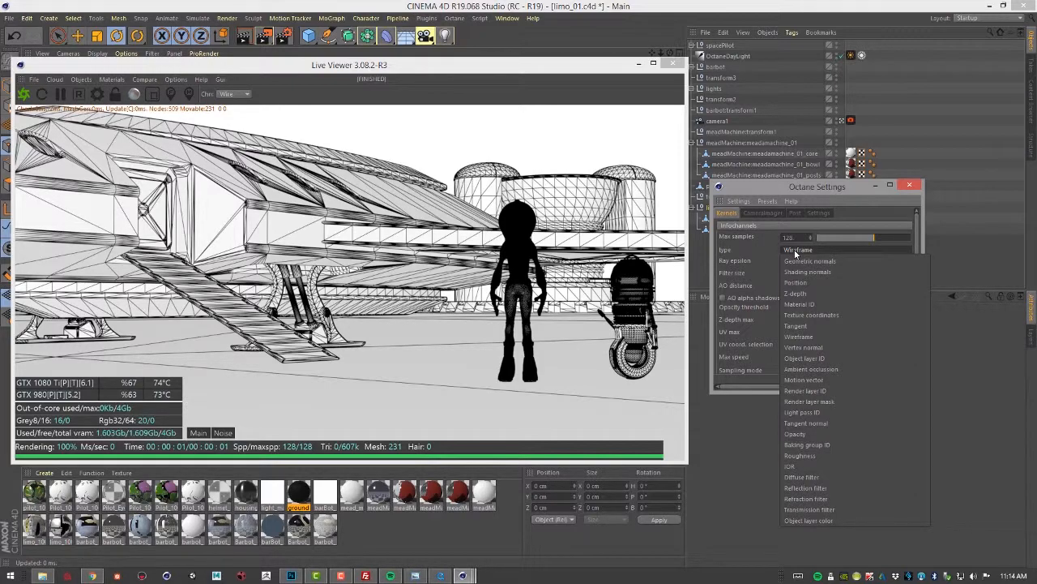
{"action": "left_click", "coordinate": [795, 252]}
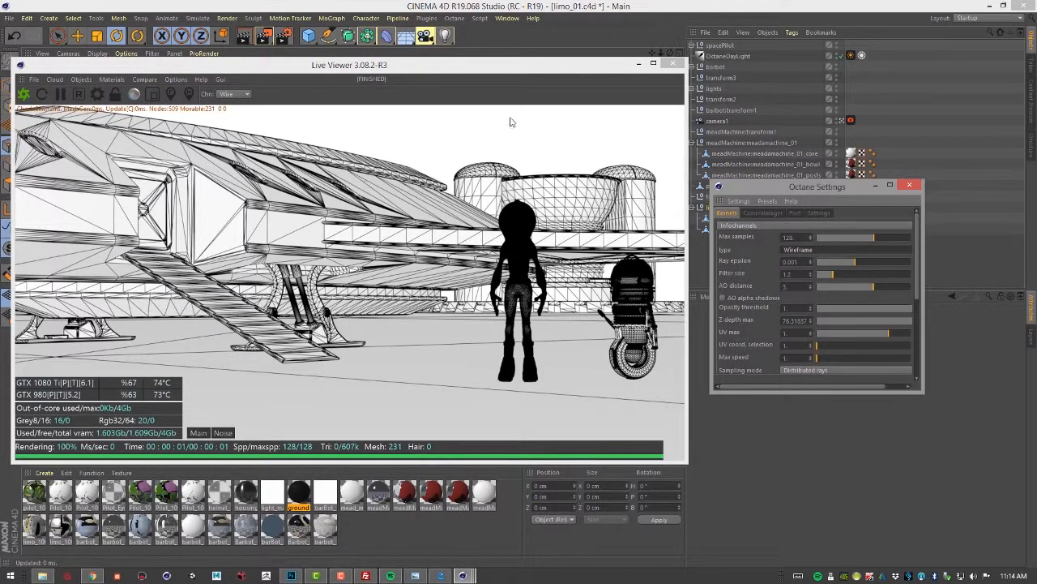
{"action": "left_click_drag", "start_coordinate": [510, 64], "coordinate": [303, 97]}
{"action": "right_click_drag", "start_coordinate": [538, 230], "coordinate": [571, 228], "text": "alt"}
{"action": "mouse_move", "coordinate": [564, 215]}
{"action": "left_mouse_down", "text": "alt"}
{"action": "mouse_move", "coordinate": [544, 206]}
{"action": "mouse_move", "coordinate": [571, 225]}
{"action": "left_mouse_up", "text": "alt"}
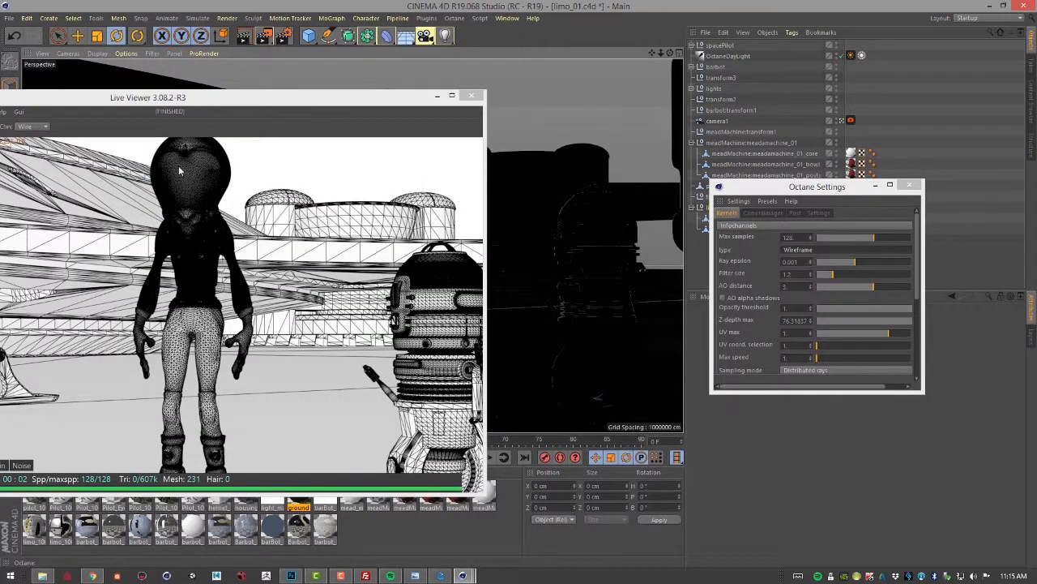
{"action": "left_click_drag", "start_coordinate": [613, 291], "coordinate": [537, 273], "text": "alt"}
{"action": "left_click_drag", "start_coordinate": [380, 116], "coordinate": [569, 59]}
Preview the Geometric normals and then Shading normals info channel types
{"action": "left_click", "coordinate": [822, 250]}
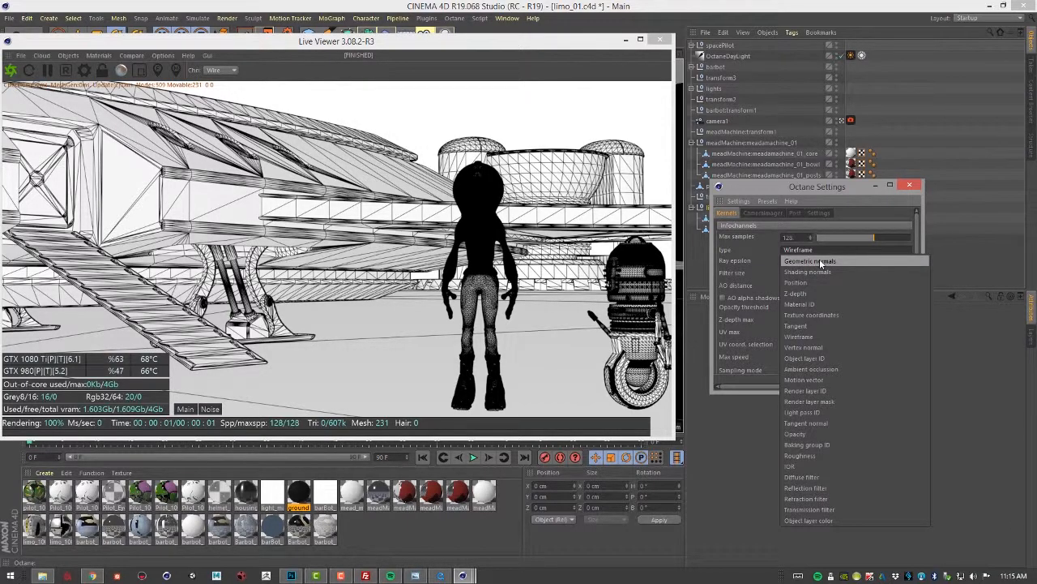
{"action": "left_click", "coordinate": [819, 259]}
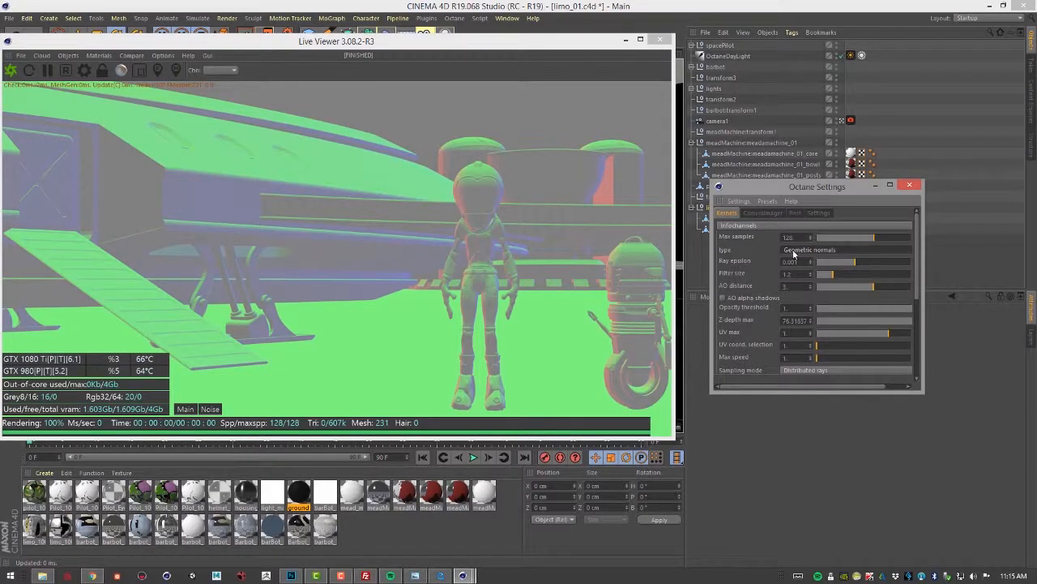
{"action": "left_click", "coordinate": [794, 252]}
{"action": "left_click", "coordinate": [803, 272]}
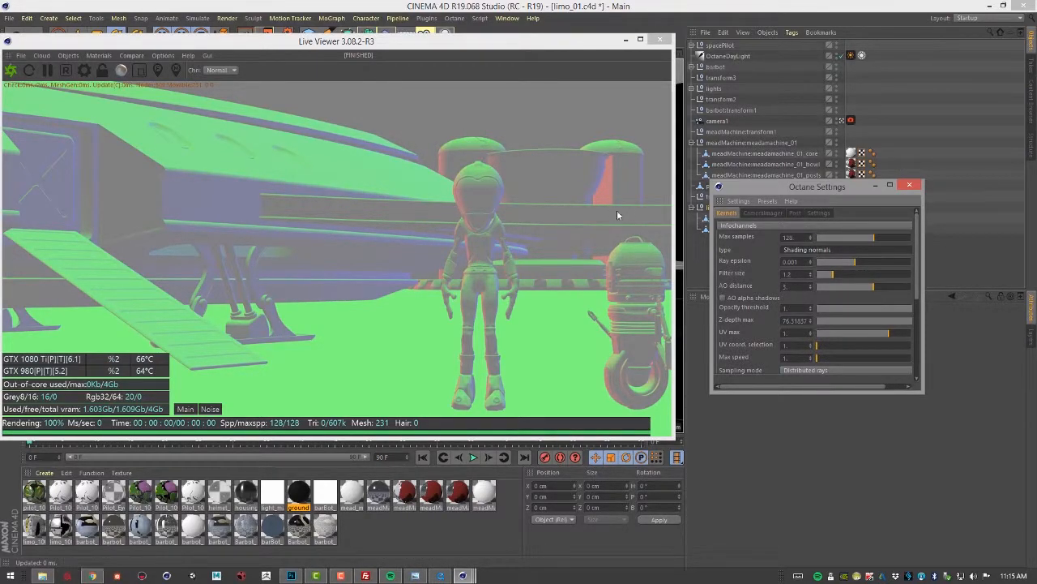
Switch the info channel type to Position and inspect the result in the Live Viewer
{"action": "left_click", "coordinate": [823, 251]}
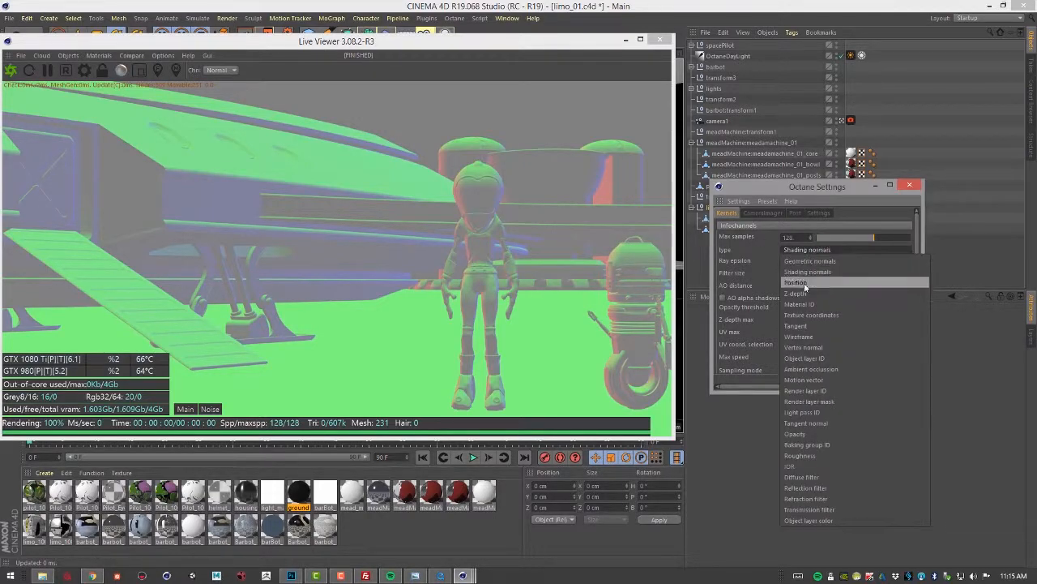
{"action": "left_click", "coordinate": [798, 282]}
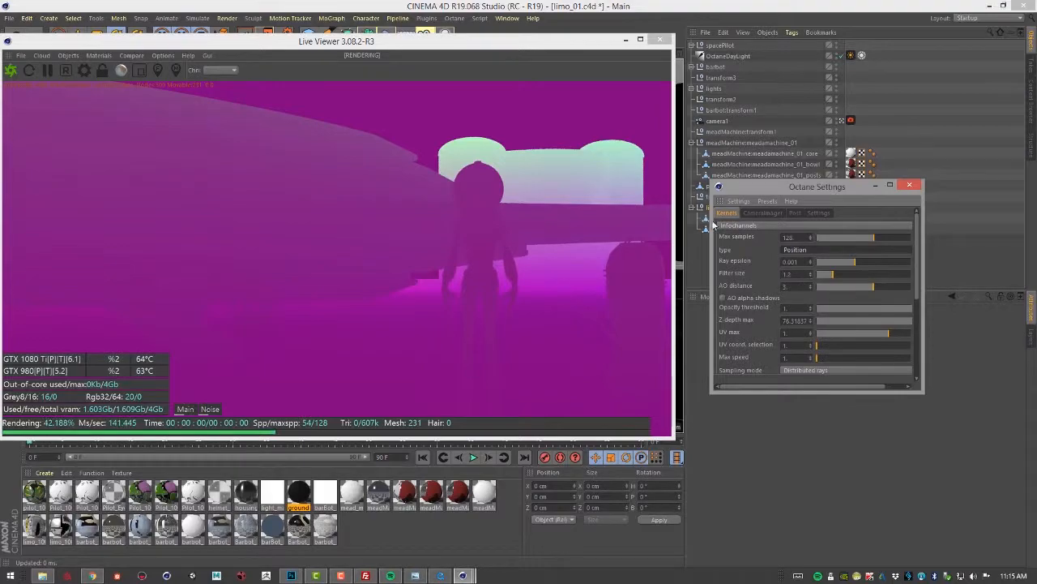
{"action": "left_click_drag", "start_coordinate": [552, 42], "coordinate": [353, 82]}
{"action": "left_click_drag", "start_coordinate": [582, 173], "coordinate": [687, 309], "text": "alt"}
{"action": "left_click_drag", "start_coordinate": [530, 299], "coordinate": [559, 301], "text": "alt"}
{"action": "right_click_drag", "start_coordinate": [559, 300], "coordinate": [651, 306], "text": "alt"}
Switch the info channel type to Z-depth and set Z-depth max to 5
{"action": "left_click", "coordinate": [800, 250]}
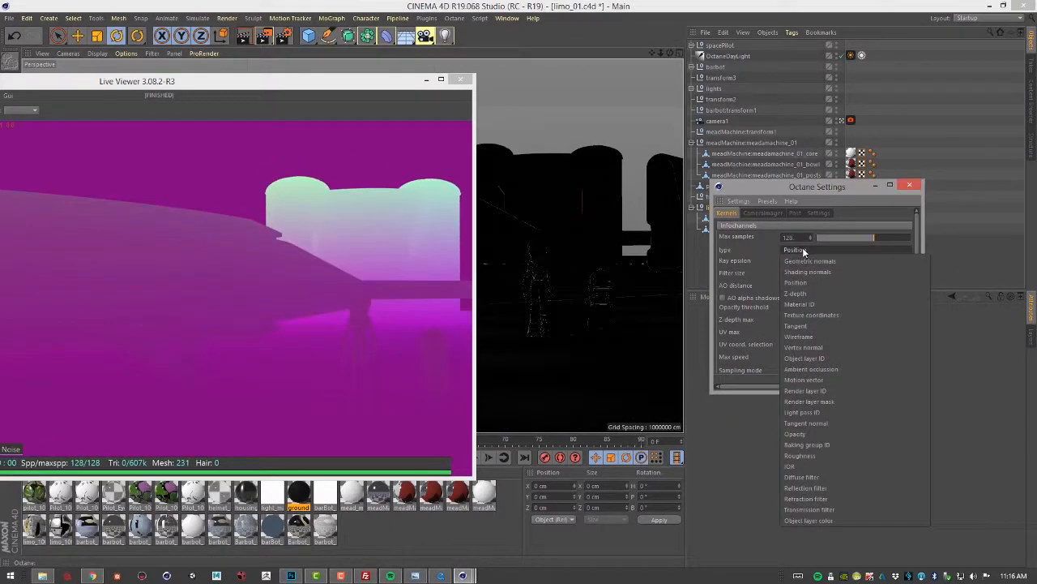
{"action": "left_click", "coordinate": [803, 293]}
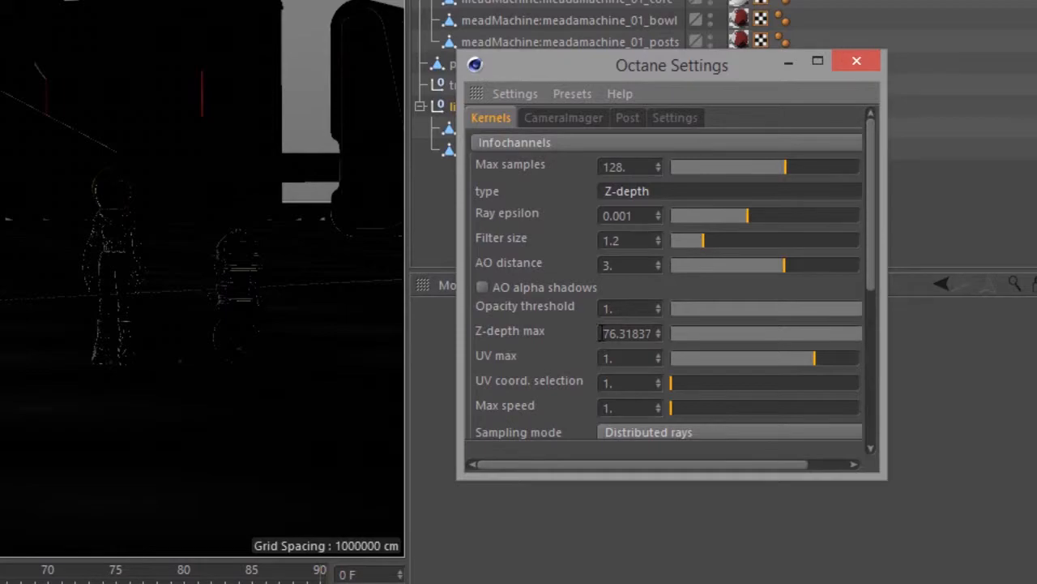
{"action": "left_click", "coordinate": [601, 333]}
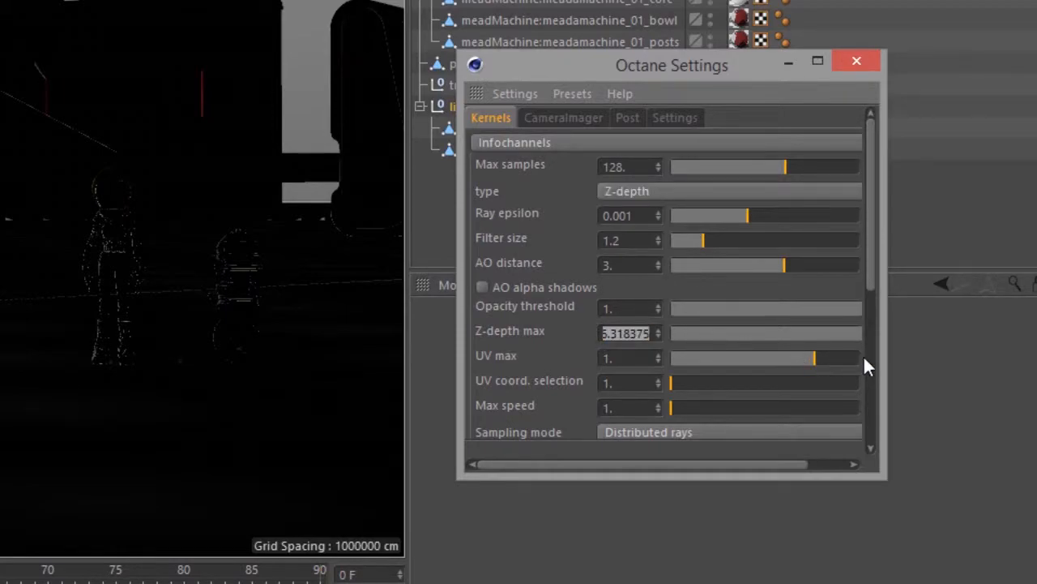
{"action": "type", "text": "5"}
{"action": "key", "text": "Return"}
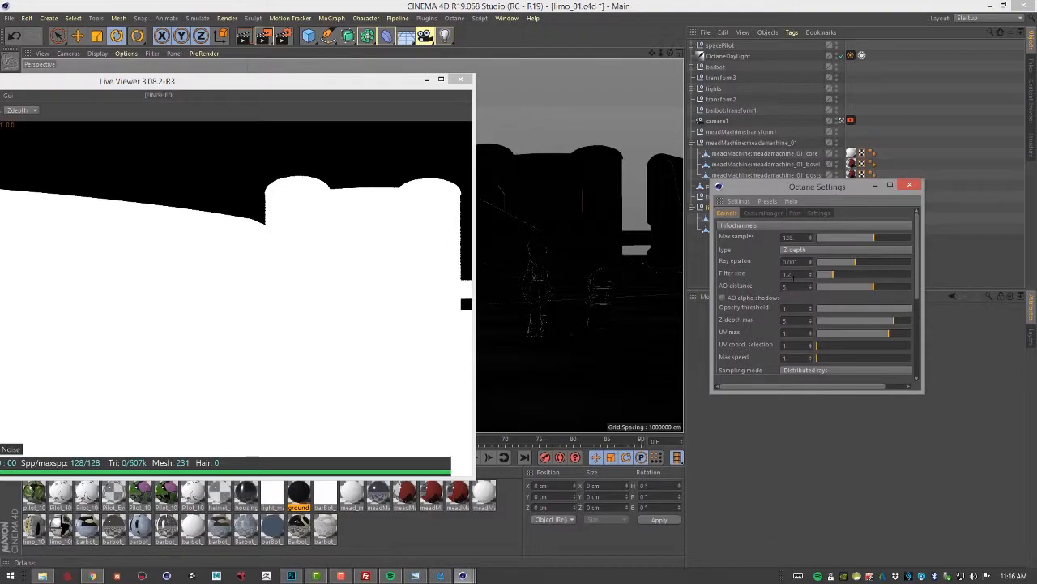
Set Z-depth max to 500
{"action": "left_click", "coordinate": [786, 320]}
{"action": "type", "text": "500"}
{"action": "key", "text": "Return"}
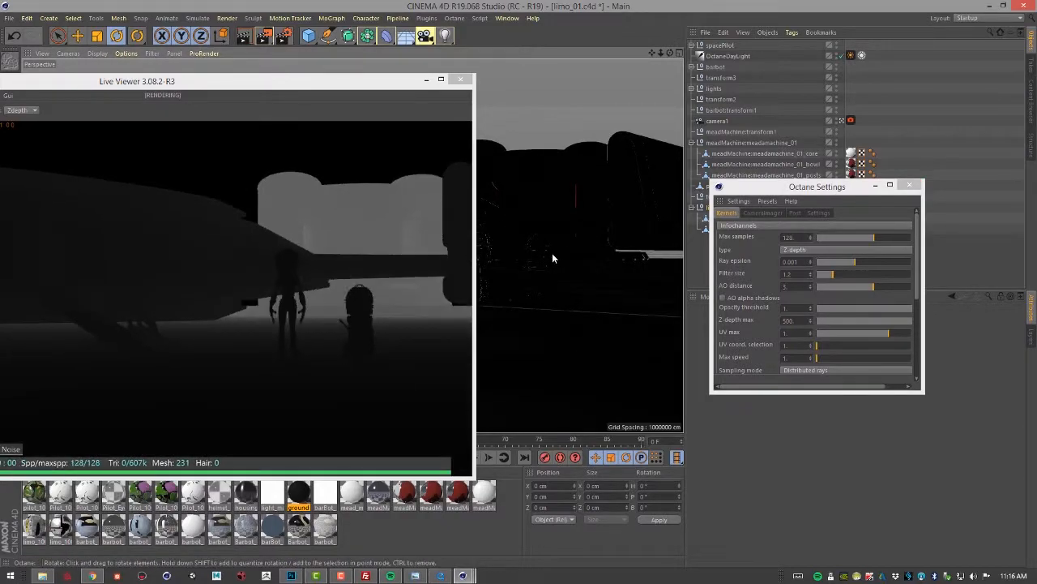
{"action": "mouse_move", "coordinate": [369, 85]}
{"action": "left_mouse_down"}
{"action": "mouse_move", "coordinate": [662, 78]}
{"action": "mouse_move", "coordinate": [388, 85]}
{"action": "left_mouse_up"}
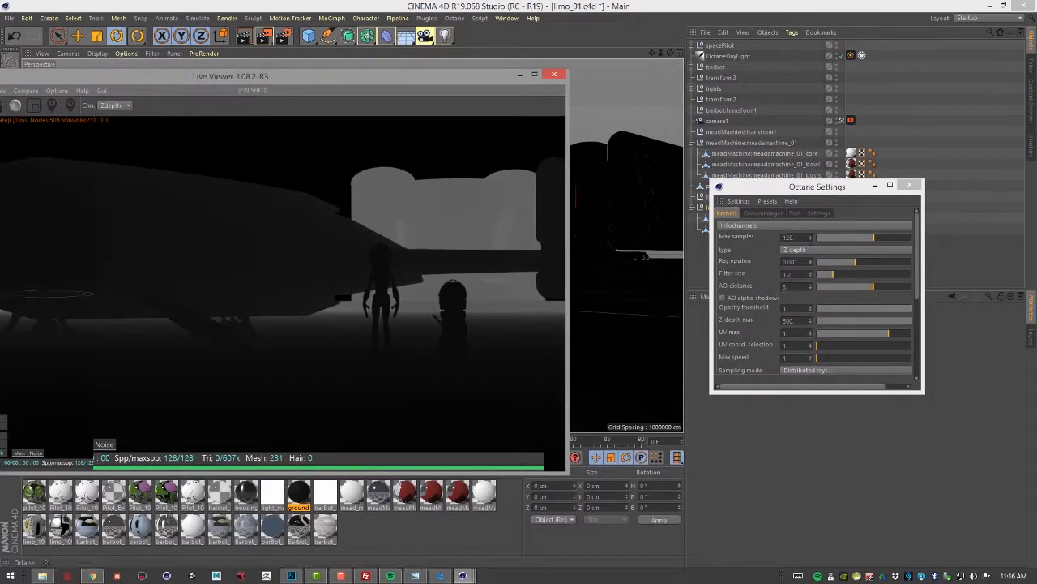
Preview the Material ID and then Texture coordinates info channel types
{"action": "left_click", "coordinate": [809, 253]}
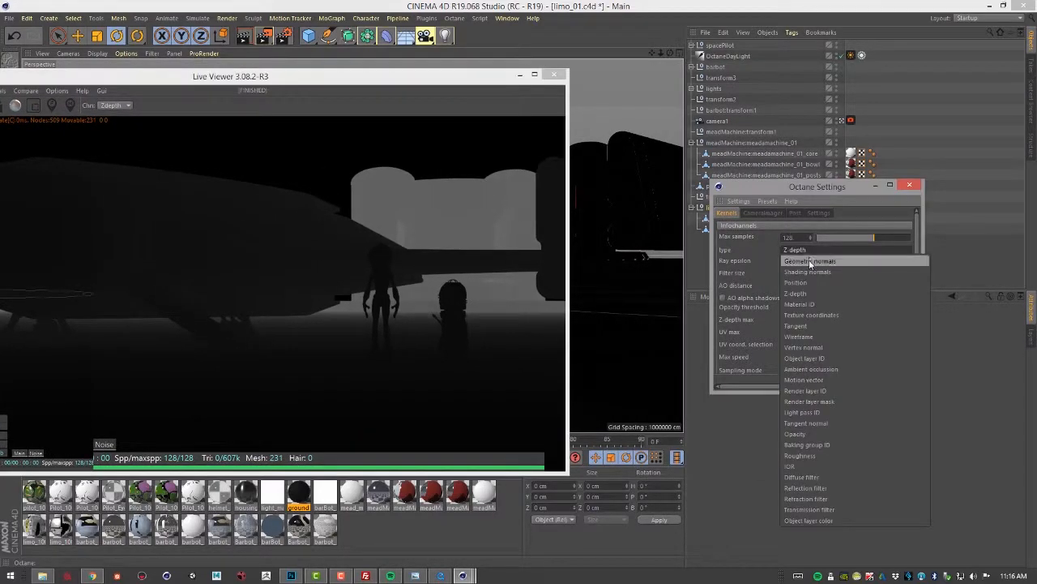
{"action": "left_click", "coordinate": [809, 303]}
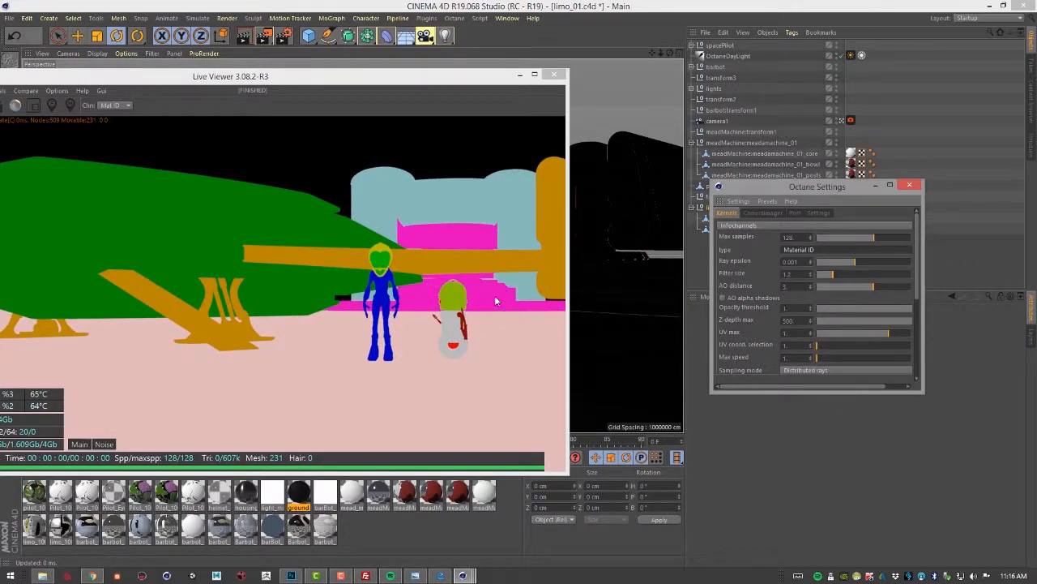
{"action": "left_click", "coordinate": [820, 252]}
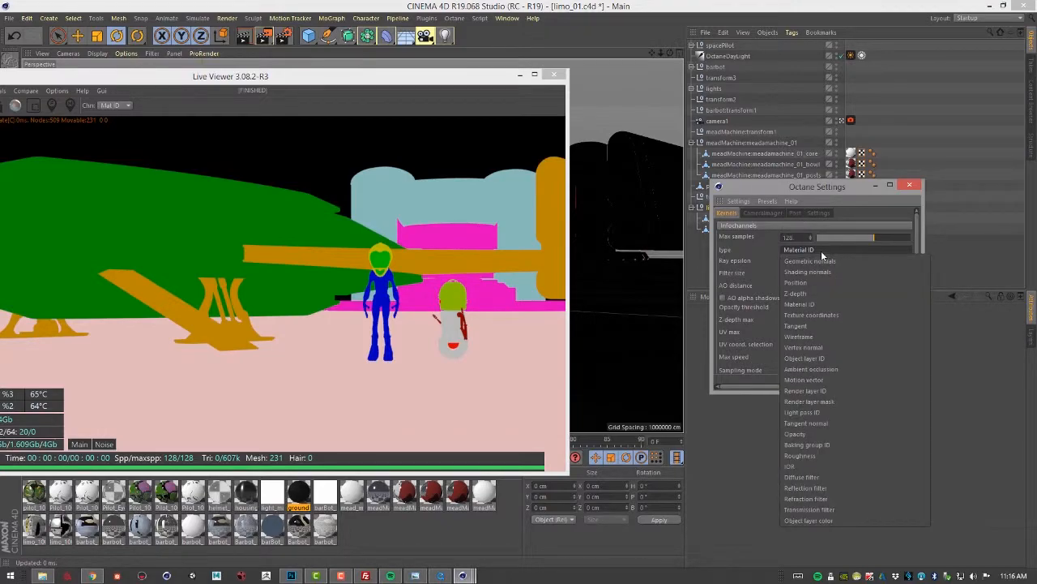
{"action": "left_click", "coordinate": [803, 315]}
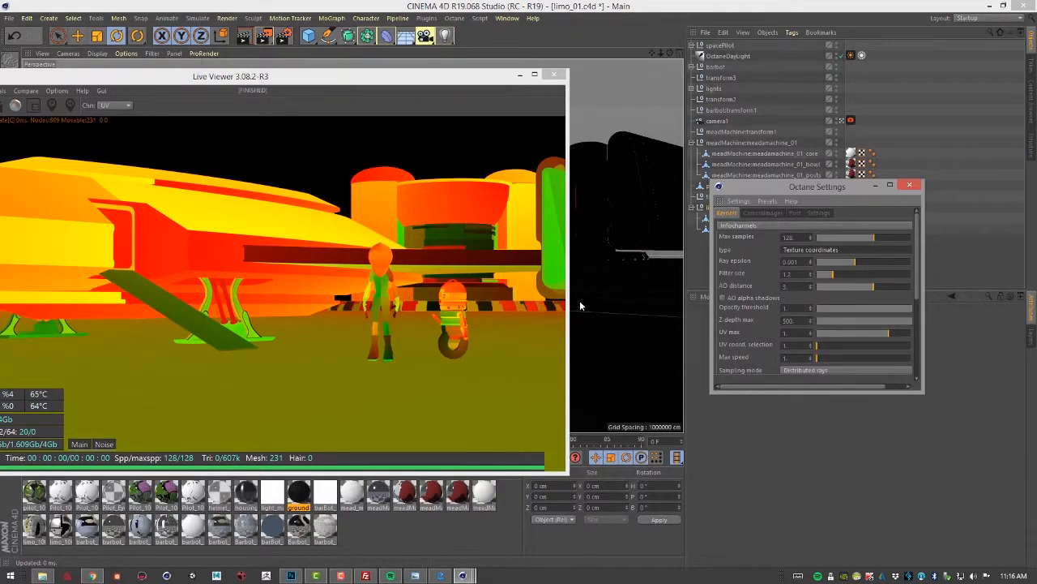
Preview the Tangent and then Wireframe info channel types
{"action": "left_click", "coordinate": [806, 251]}
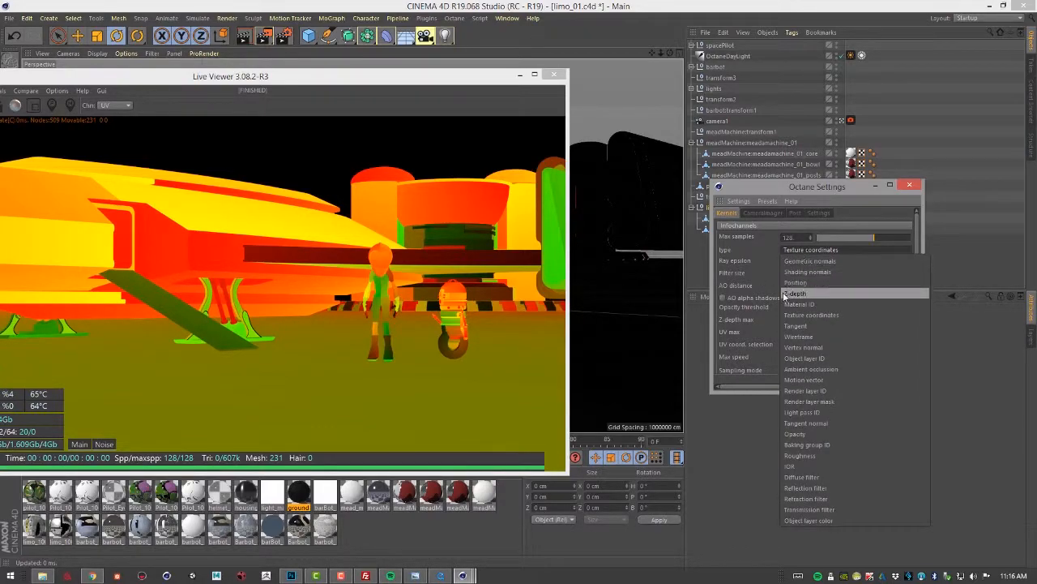
{"action": "left_click", "coordinate": [788, 325]}
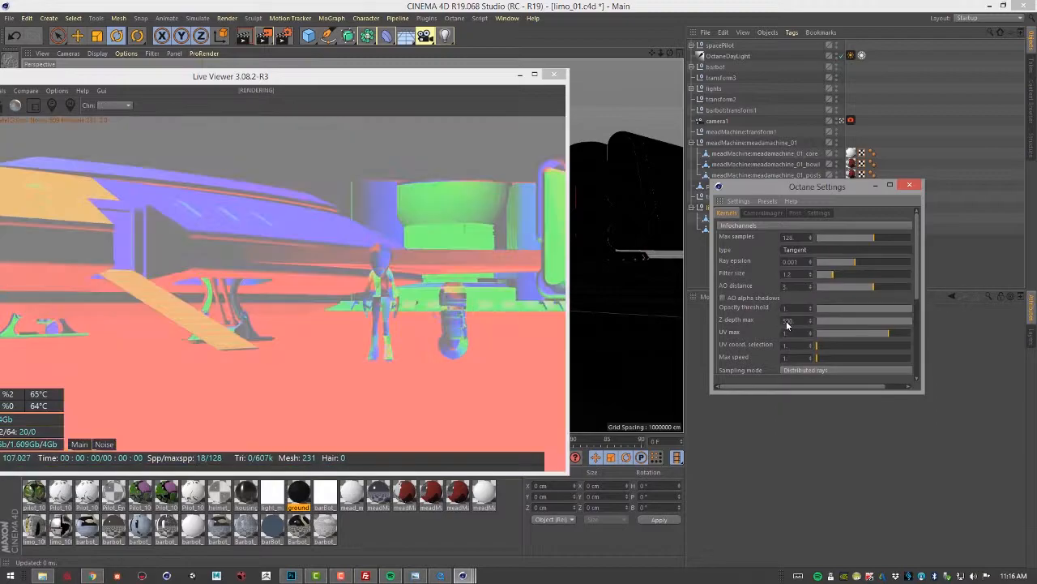
{"action": "left_click", "coordinate": [806, 249]}
{"action": "left_click", "coordinate": [798, 336]}
Preview Vertex normal, then set the info channel type to Object layer ID
{"action": "left_click", "coordinate": [823, 249]}
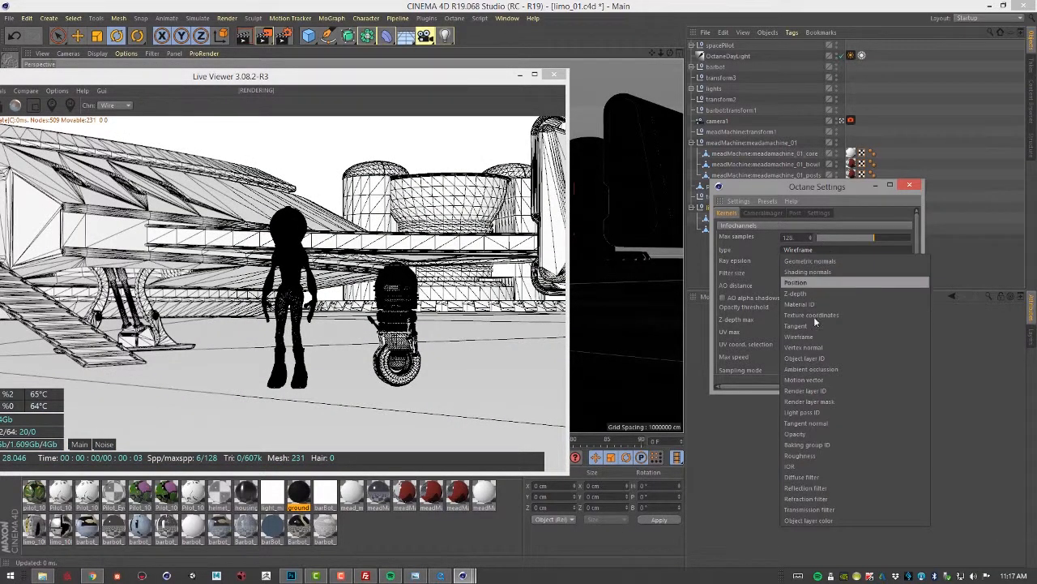
{"action": "left_click", "coordinate": [814, 347]}
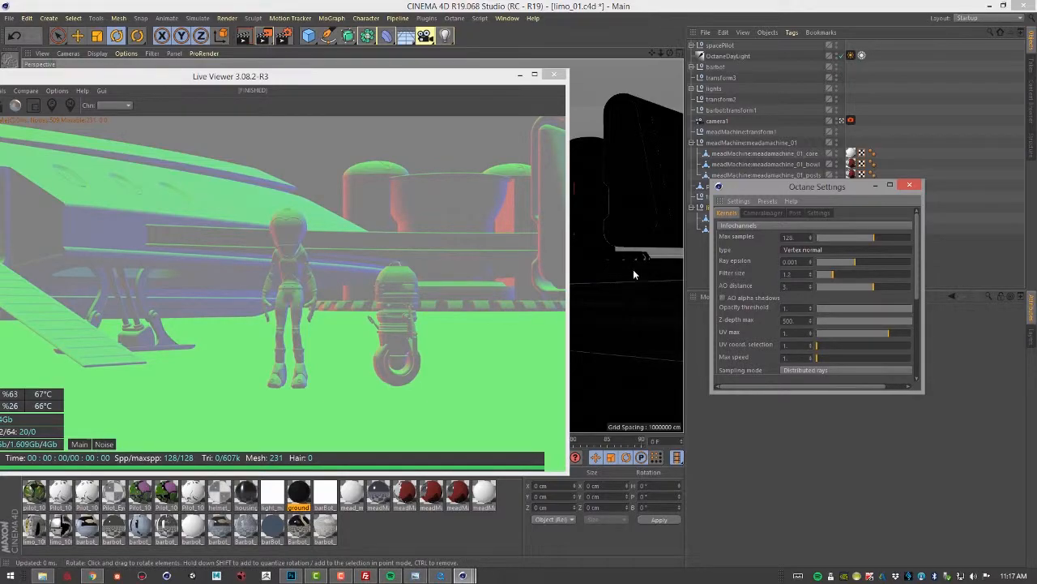
{"action": "left_click", "coordinate": [814, 250]}
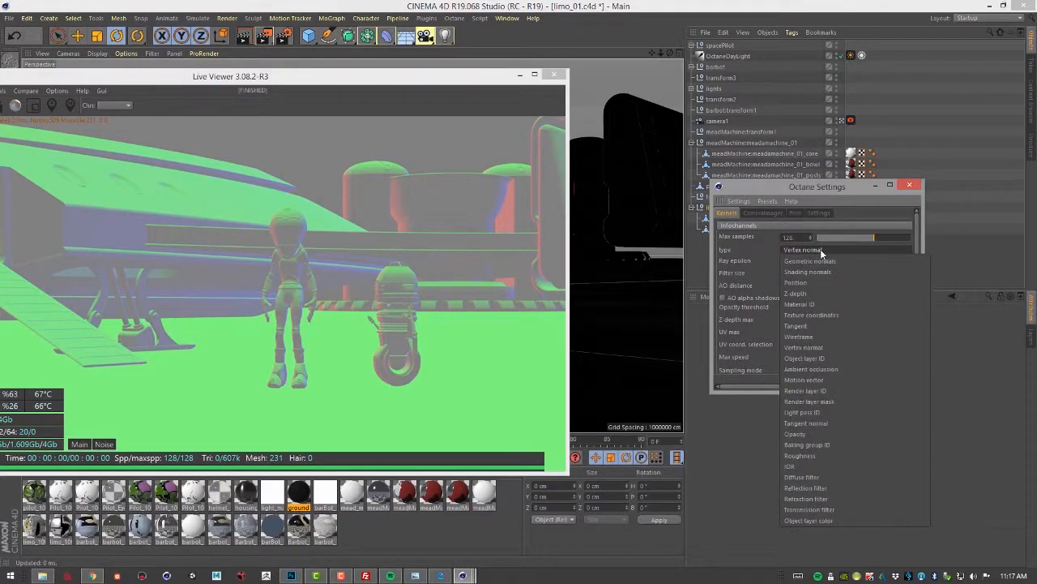
{"action": "left_click", "coordinate": [840, 359]}
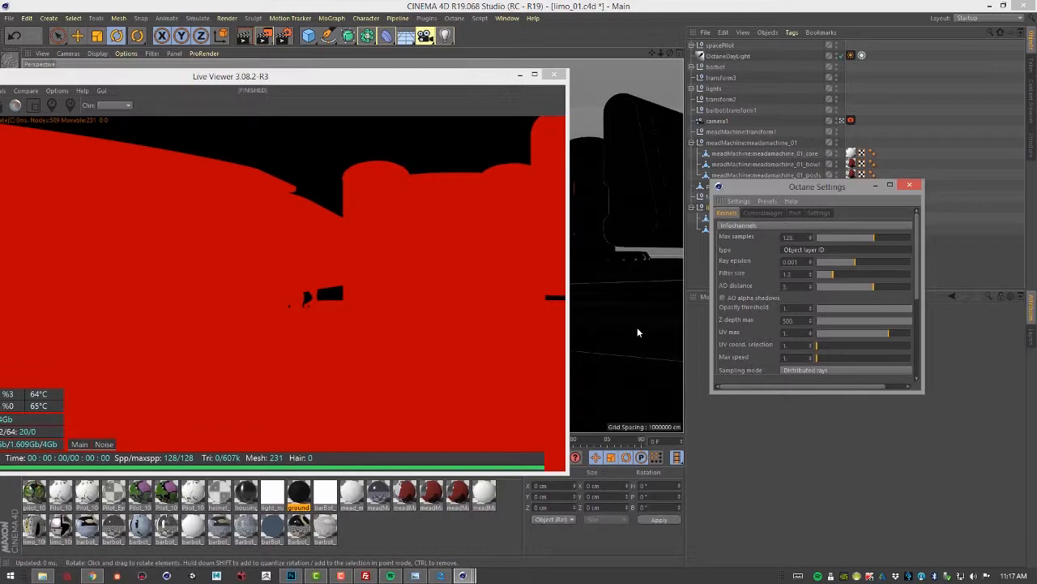
Add an Octane ObjectTag to the limo1 null
{"action": "left_click_drag", "start_coordinate": [767, 188], "coordinate": [784, 355]}
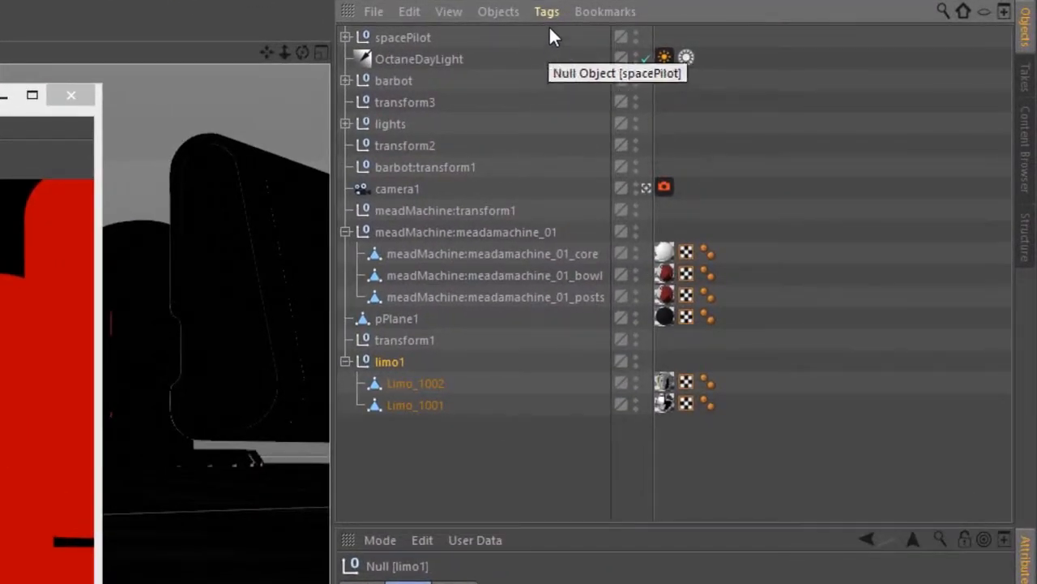
{"action": "left_click", "coordinate": [547, 12]}
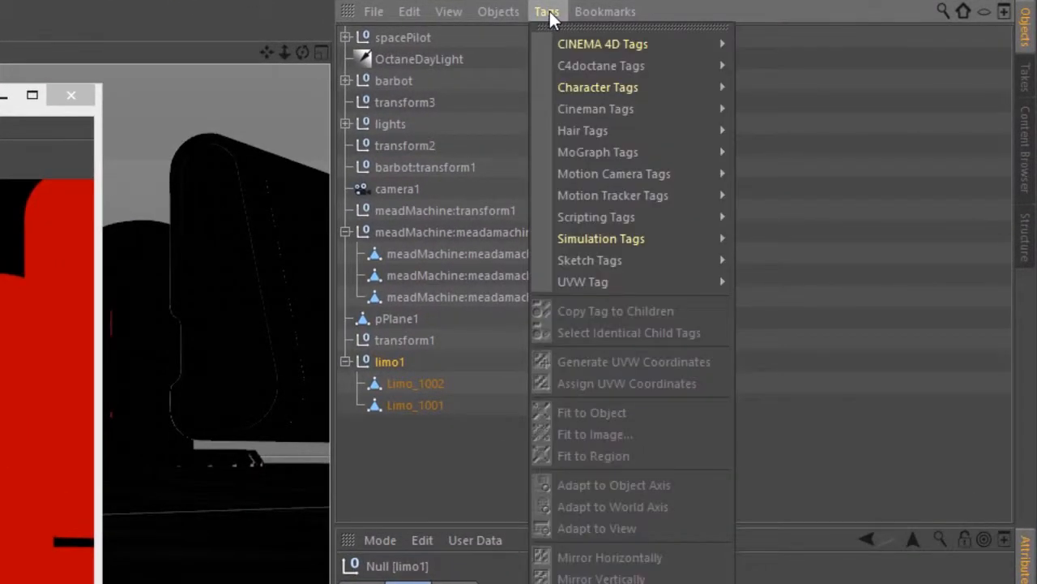
{"action": "mouse_move", "coordinate": [569, 66]}
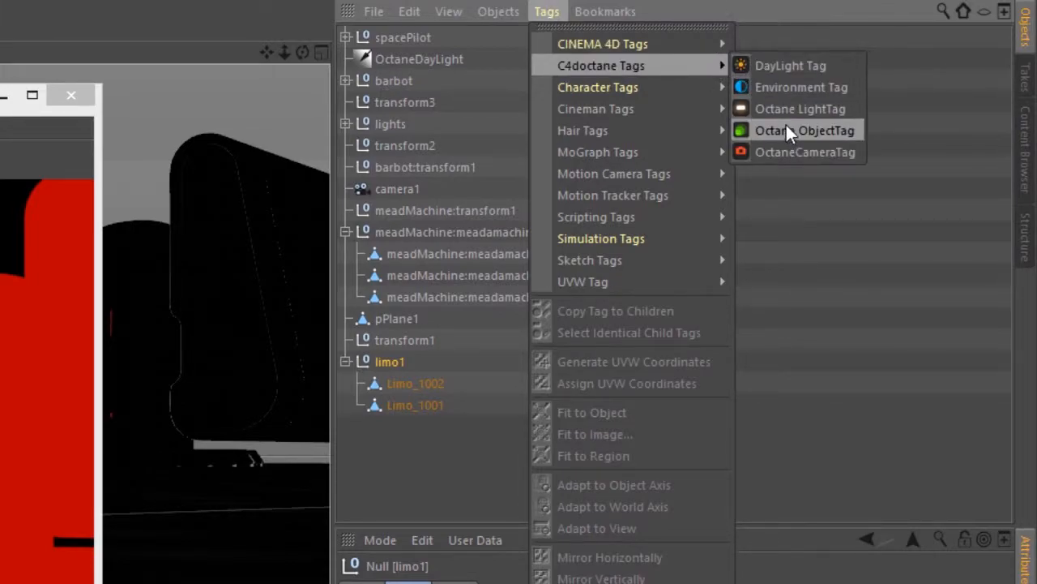
{"action": "left_click", "coordinate": [810, 130]}
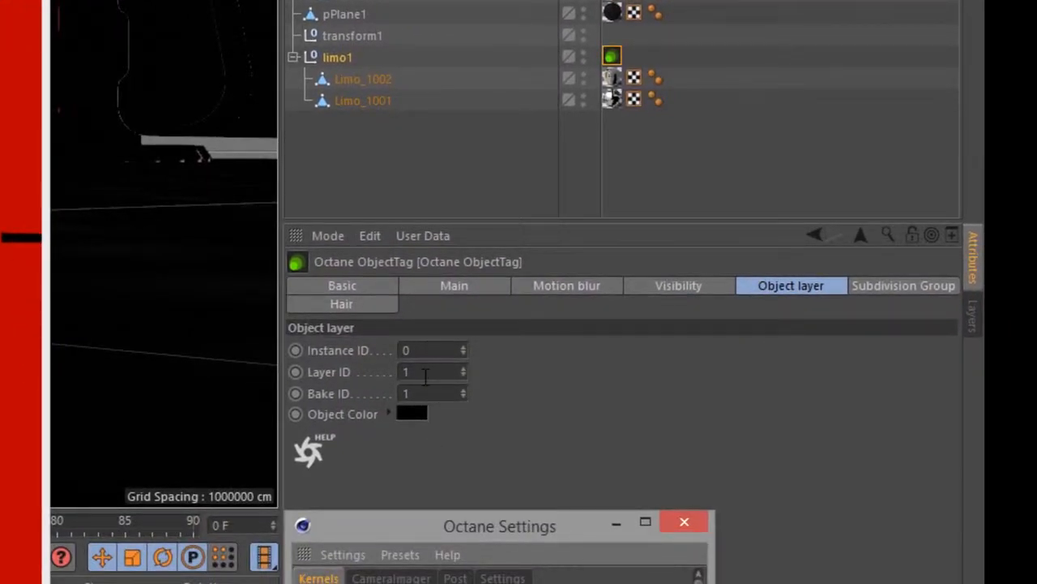
Set the Octane ObjectTag's Layer ID to 10
{"action": "left_click", "coordinate": [421, 371]}
{"action": "type", "text": "10"}
{"action": "key", "text": "Return"}
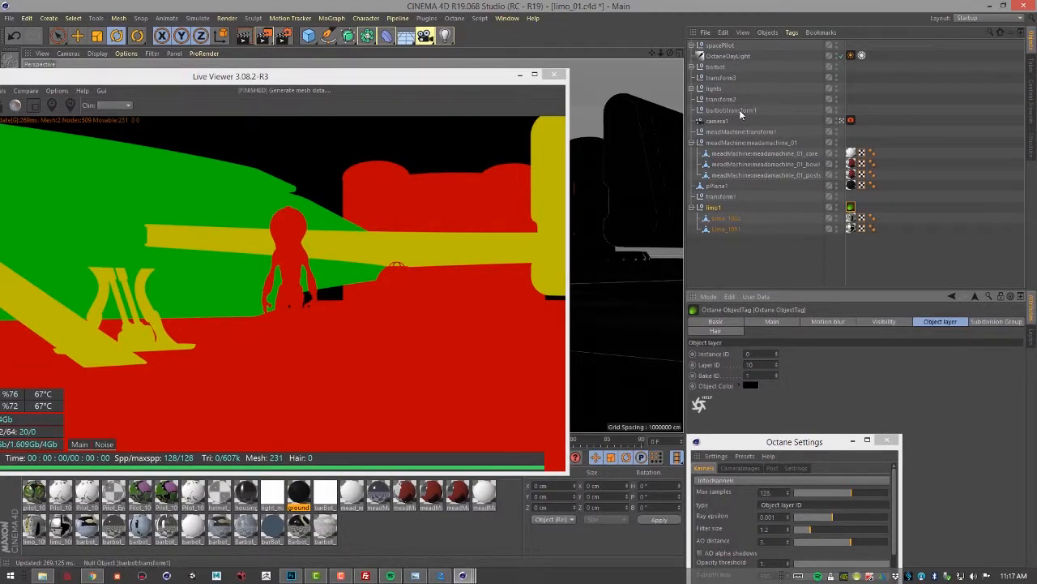
Add an Octane ObjectTag to the barbot null
{"action": "left_click", "coordinate": [722, 68]}
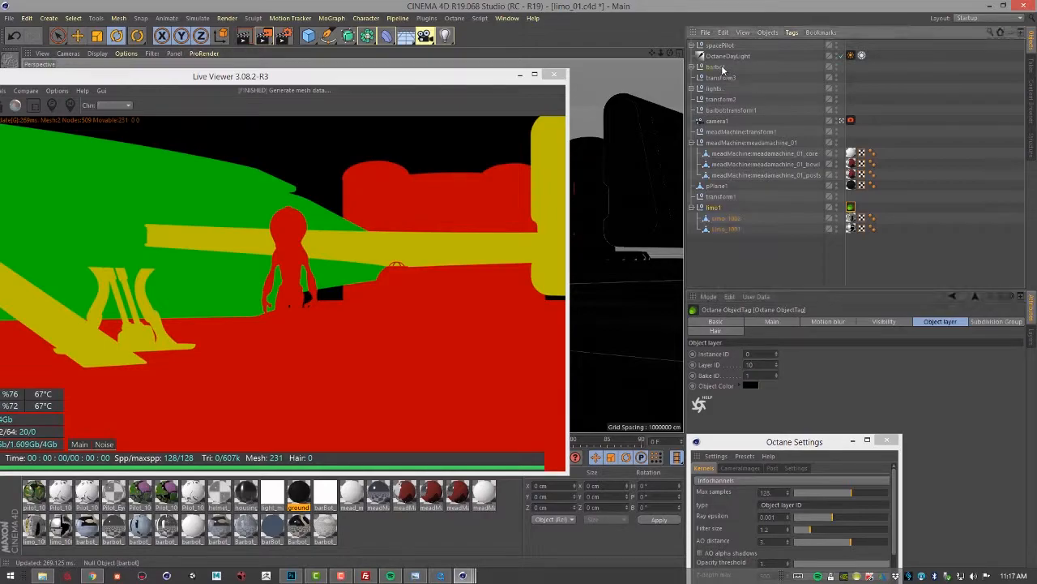
{"action": "left_click", "coordinate": [792, 32]}
{"action": "mouse_move", "coordinate": [806, 60]}
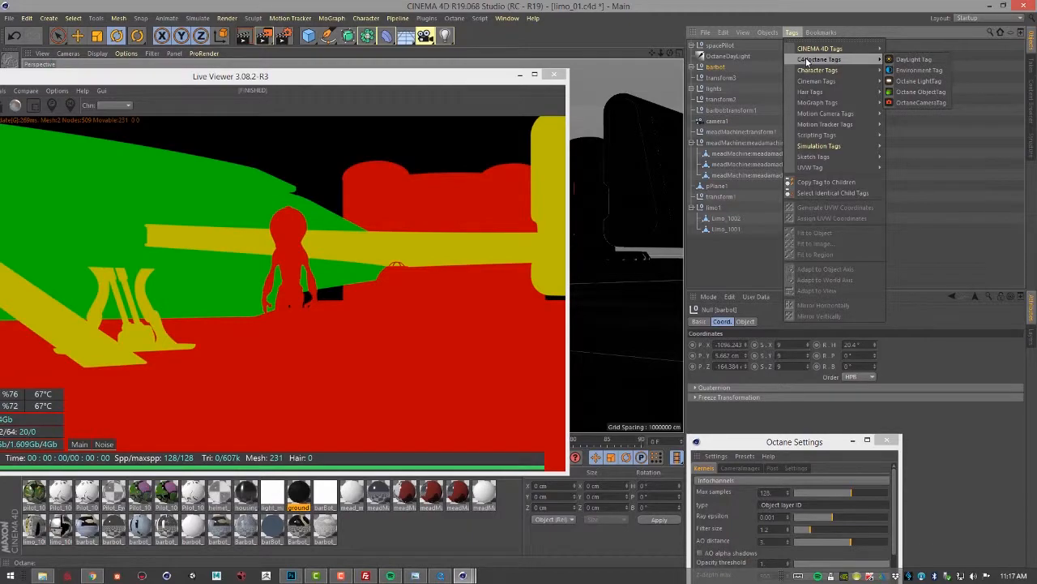
{"action": "left_click", "coordinate": [924, 95]}
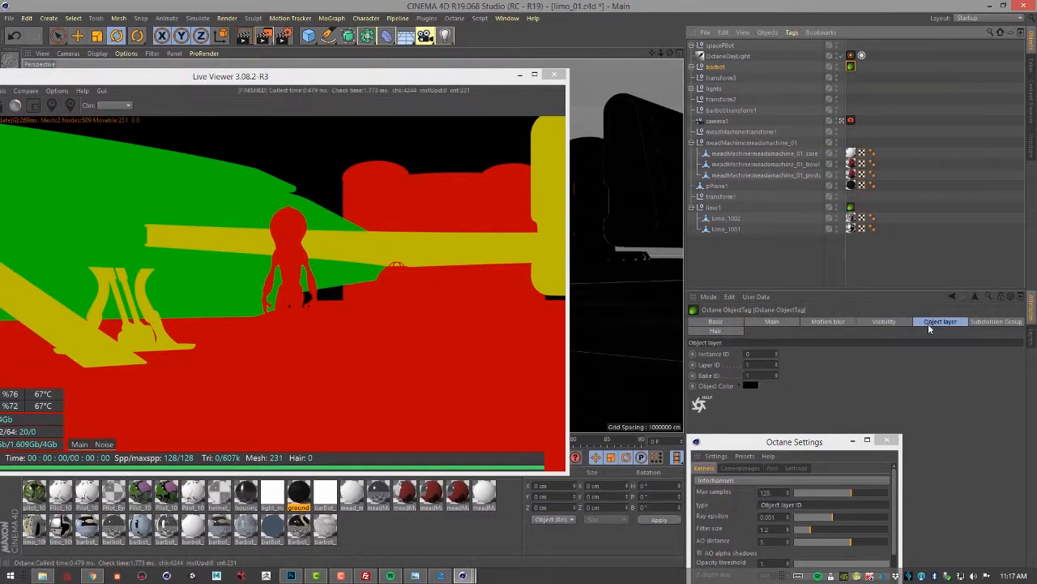
Set the barbot ObjectTag's Layer ID to 10
{"action": "left_click_drag", "start_coordinate": [752, 364], "coordinate": [658, 336]}
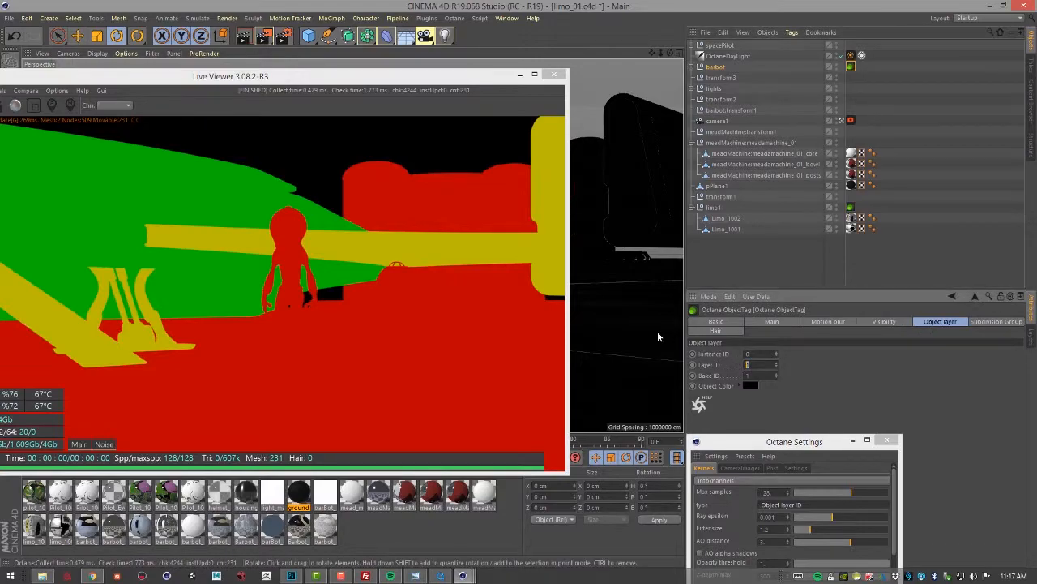
{"action": "type", "text": "10"}
{"action": "key", "text": "Return"}
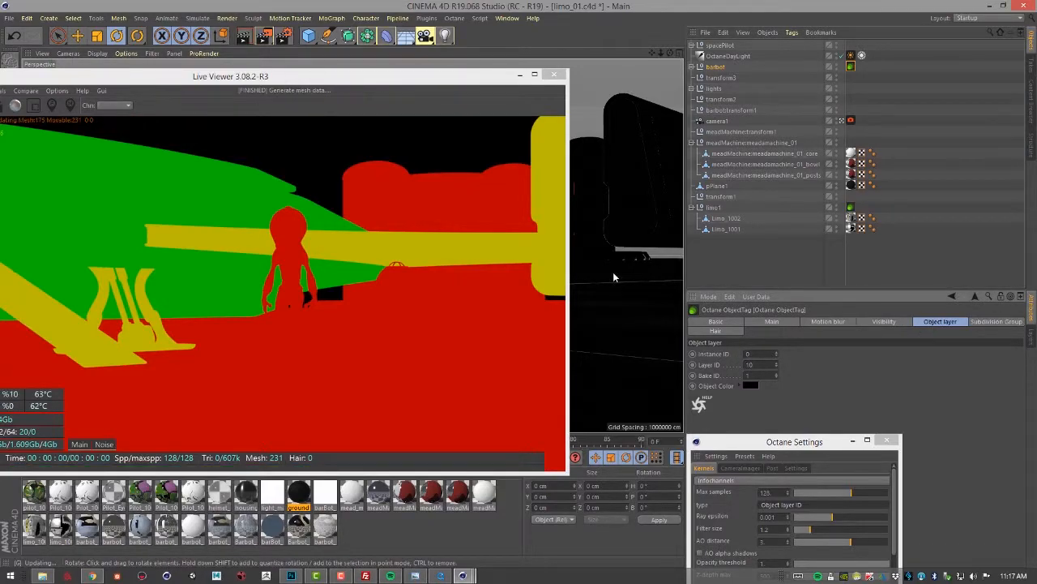
{"action": "left_click_drag", "start_coordinate": [768, 365], "coordinate": [747, 365]}
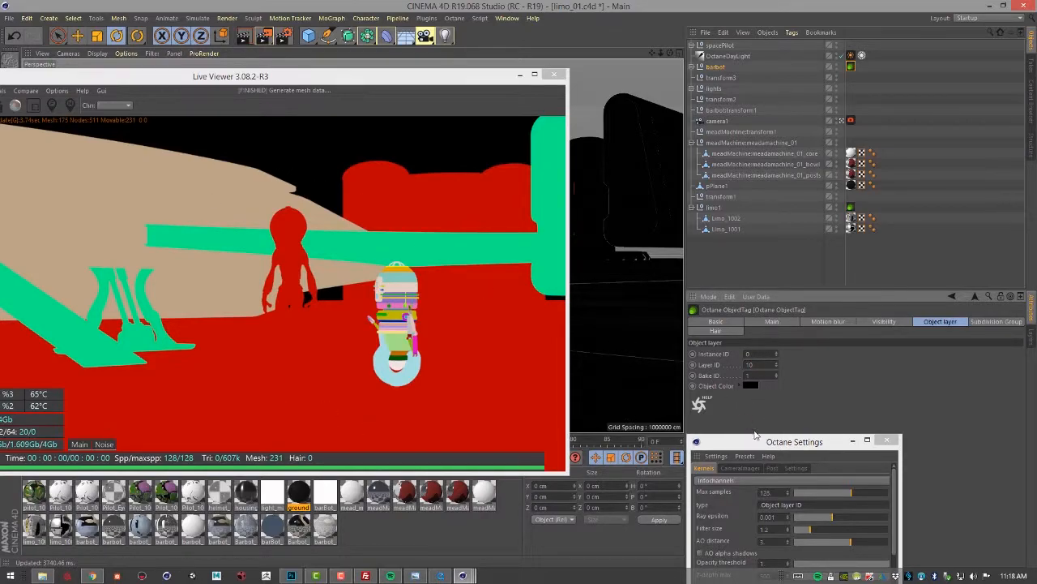
Switch the info channel type to Ambient occlusion
{"action": "left_click_drag", "start_coordinate": [760, 450], "coordinate": [725, 176]}
{"action": "left_click", "coordinate": [739, 231]}
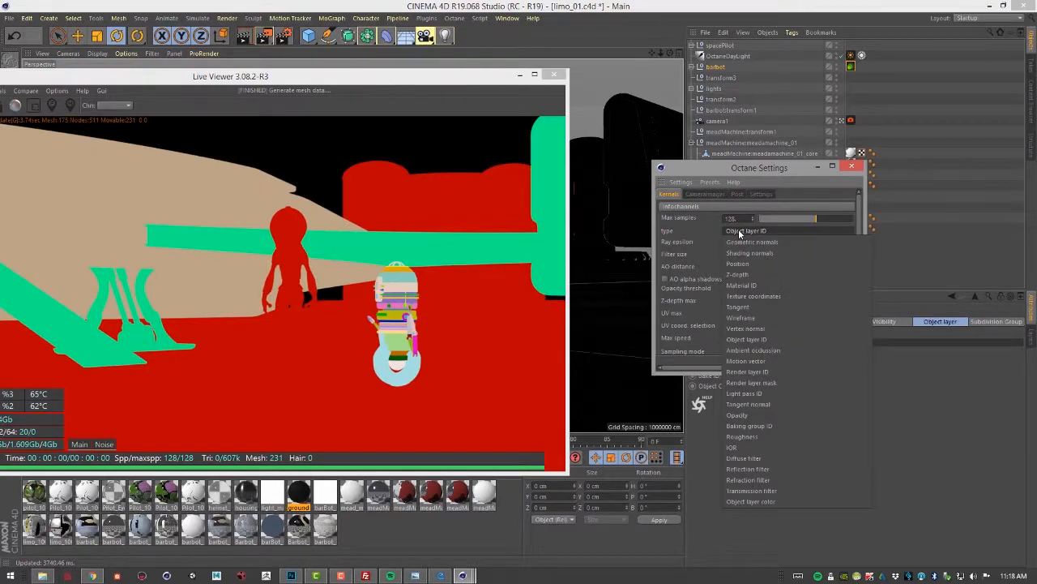
{"action": "left_click", "coordinate": [747, 349]}
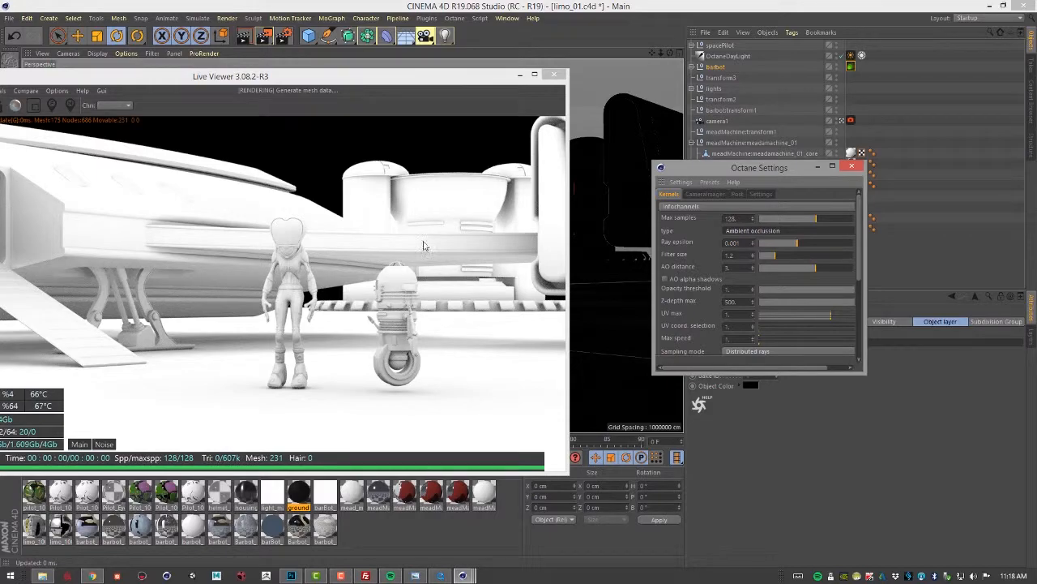
Increase the AO distance to about 5.35
{"action": "left_click_drag", "start_coordinate": [385, 77], "coordinate": [470, 81]}
{"action": "left_click_drag", "start_coordinate": [762, 170], "coordinate": [805, 177]}
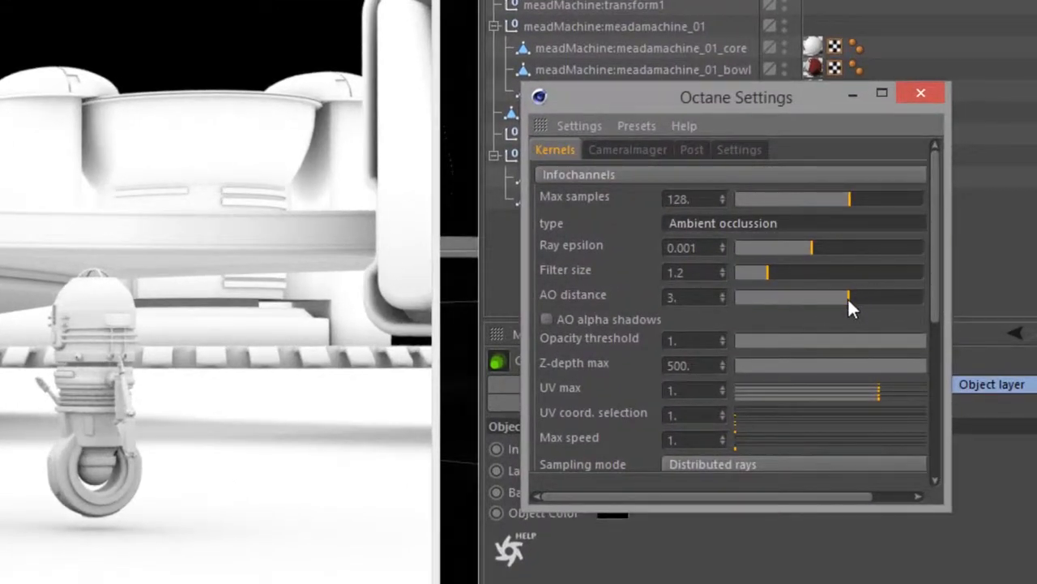
{"action": "left_click_drag", "start_coordinate": [842, 297], "coordinate": [865, 297]}
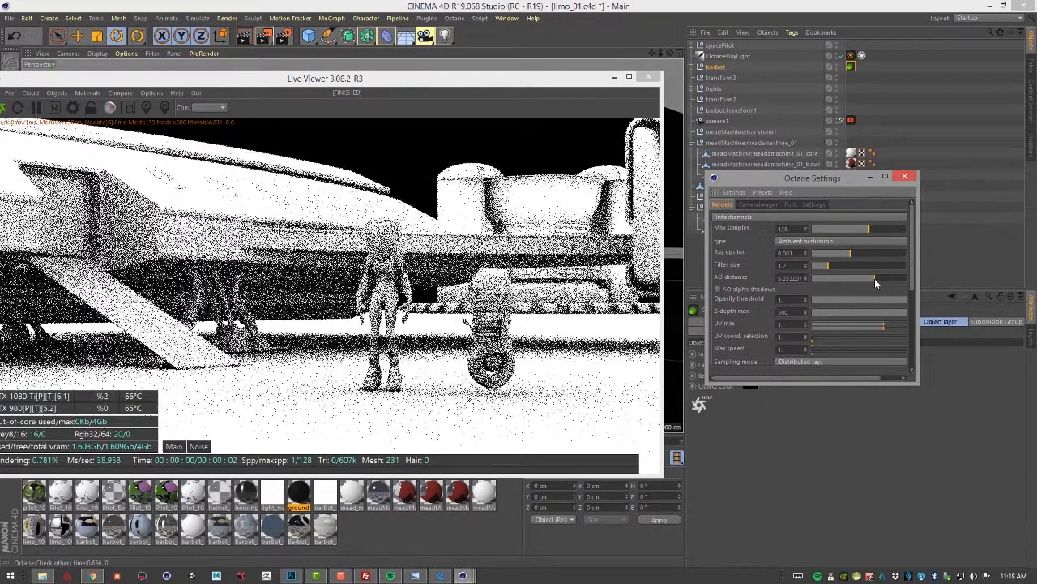
Set the info channel type to Render layer ID
{"action": "left_click", "coordinate": [843, 241]}
{"action": "left_click", "coordinate": [836, 384]}
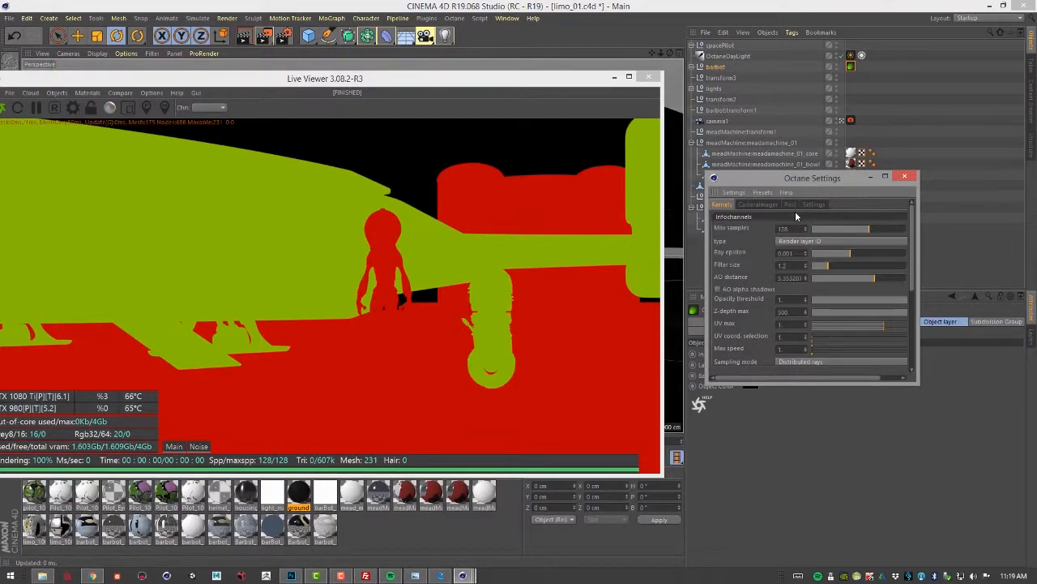
{"action": "left_click", "coordinate": [803, 243]}
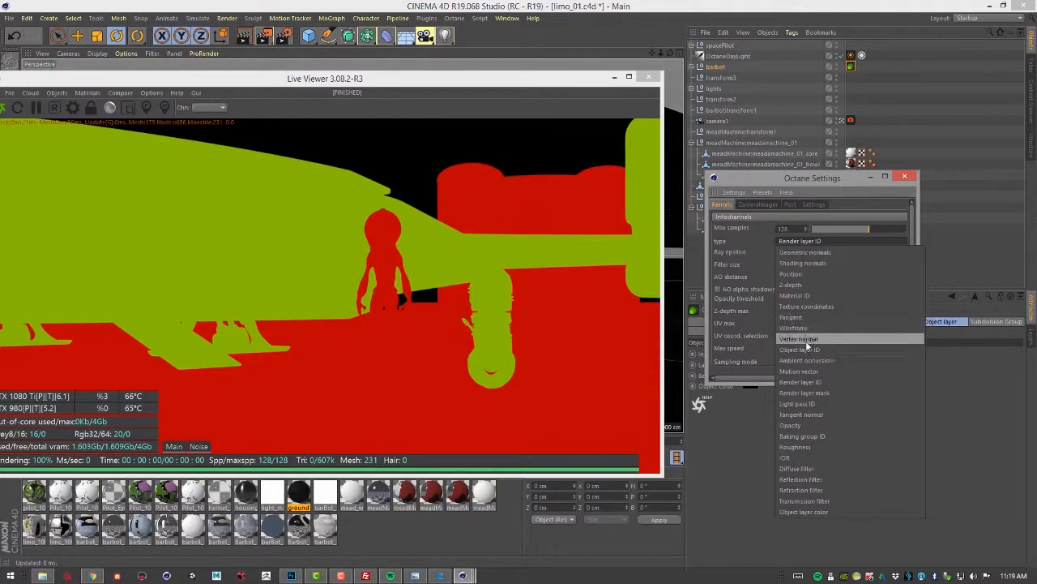
{"action": "left_click", "coordinate": [818, 382]}
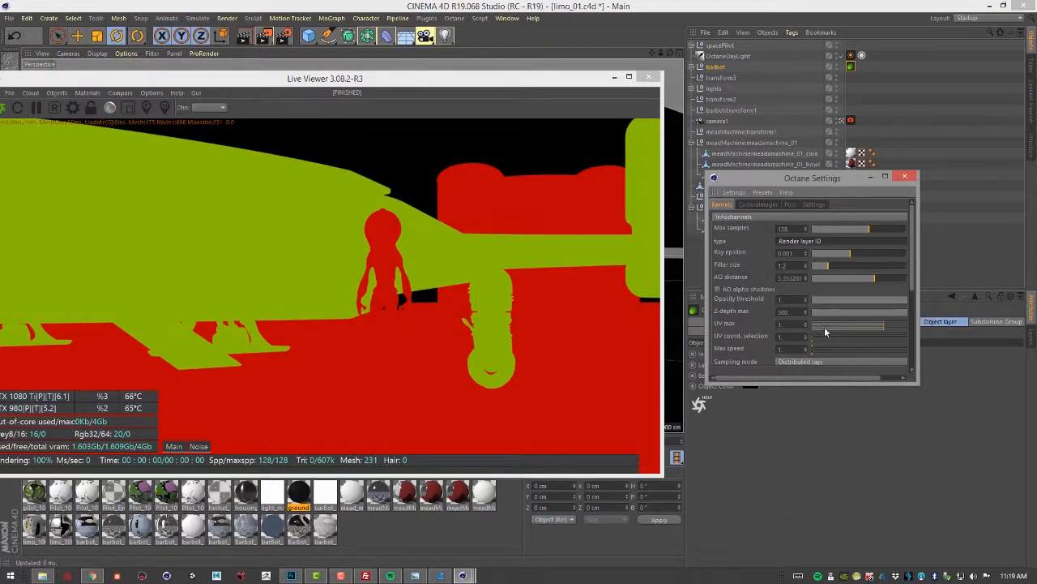
Select the limo1 Octane ObjectTag and set its Layer ID to 20
{"action": "left_click_drag", "start_coordinate": [800, 184], "coordinate": [850, 432]}
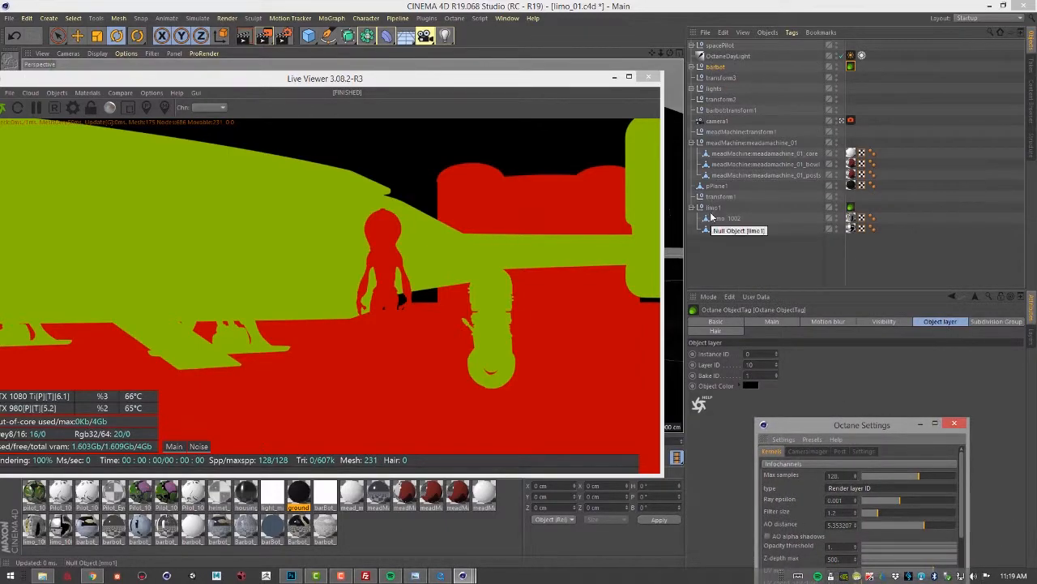
{"action": "left_click", "coordinate": [851, 208]}
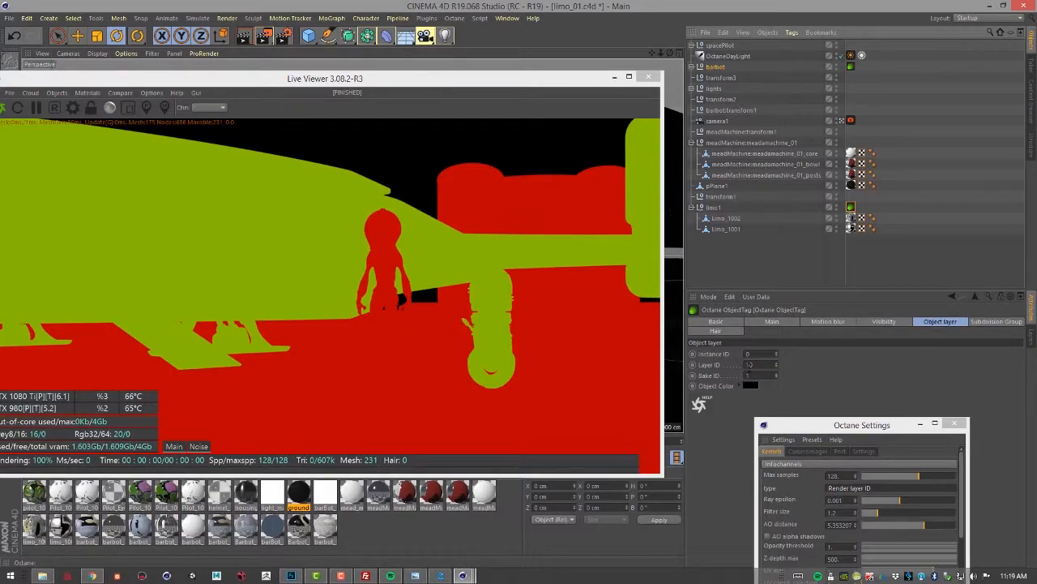
{"action": "left_click", "coordinate": [762, 365]}
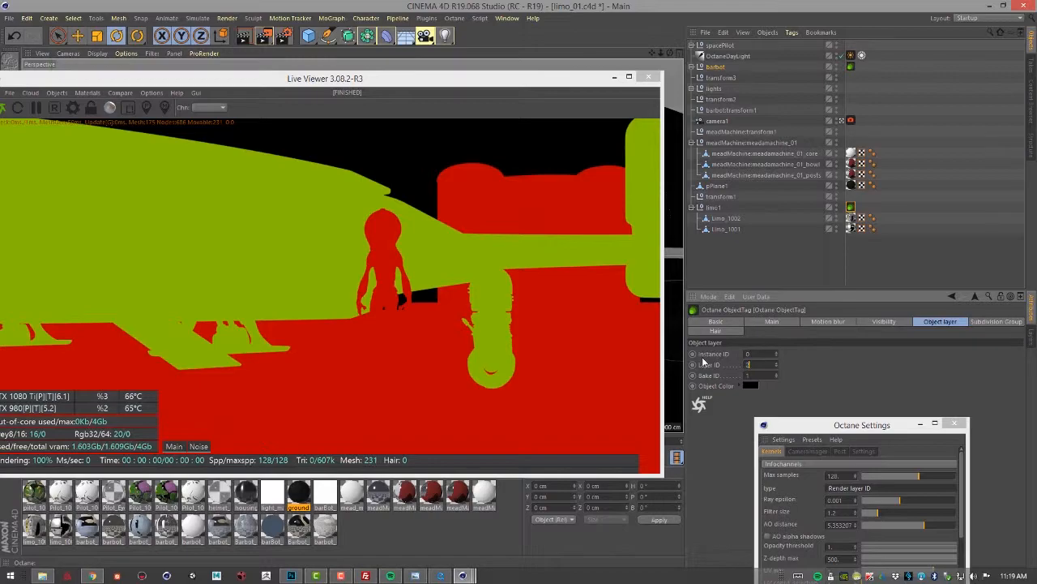
{"action": "key", "text": "Return"}
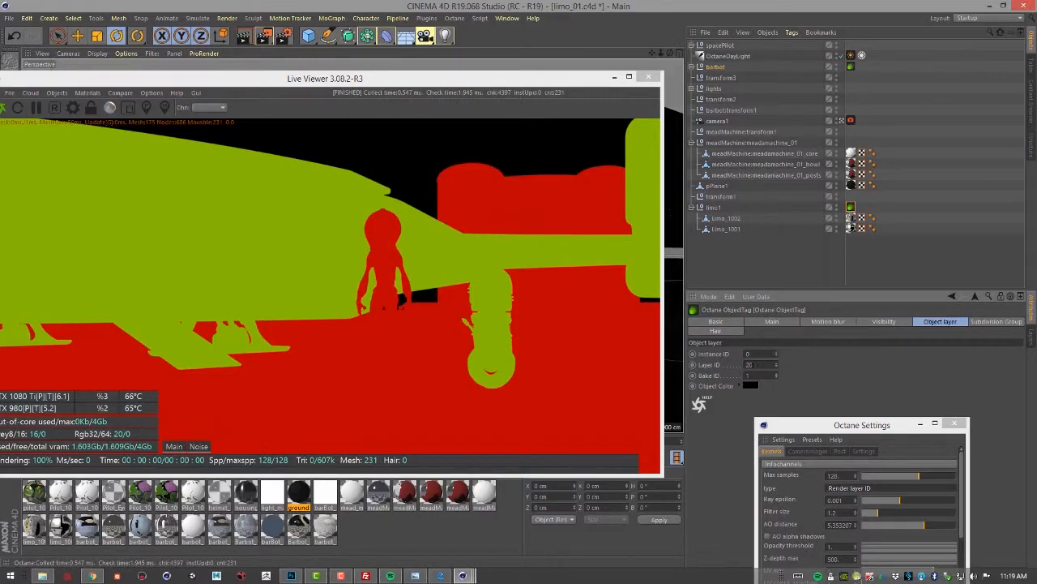
{"action": "type", "text": "1"}
{"action": "key", "text": "Return"}
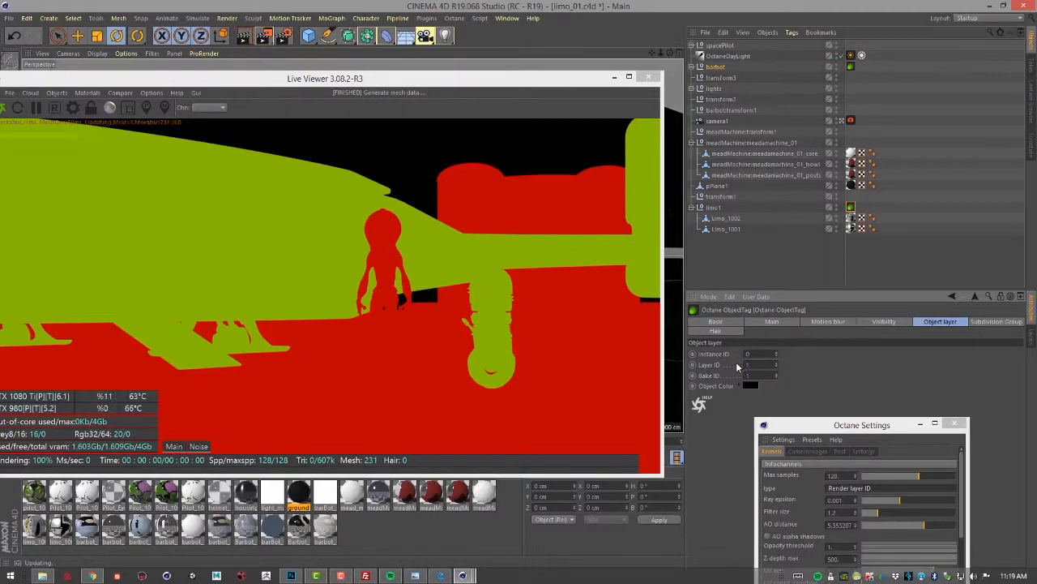
{"action": "double_click", "coordinate": [746, 365]}
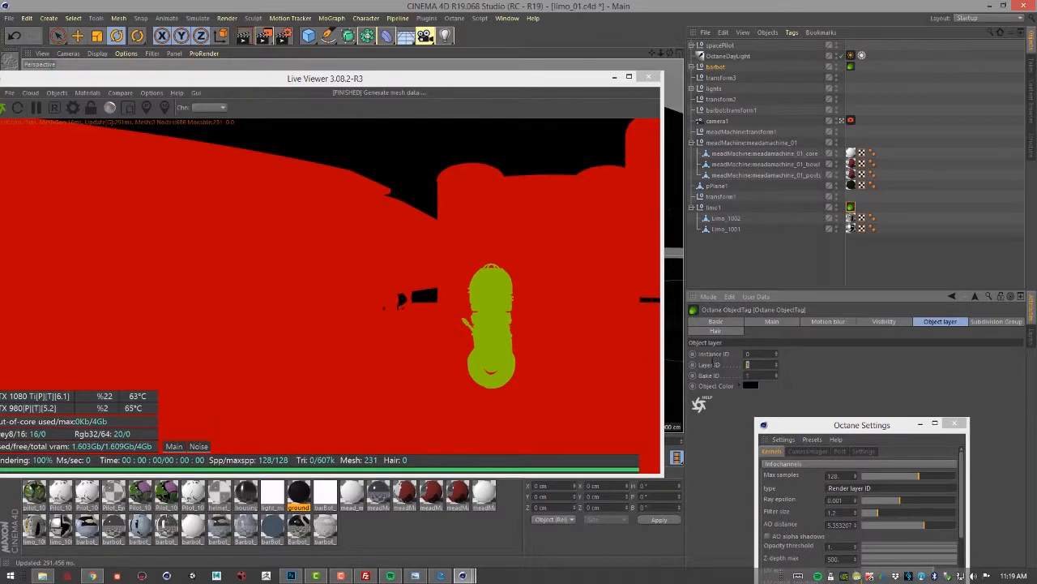
{"action": "type", "text": "20"}
{"action": "key", "text": "Return"}
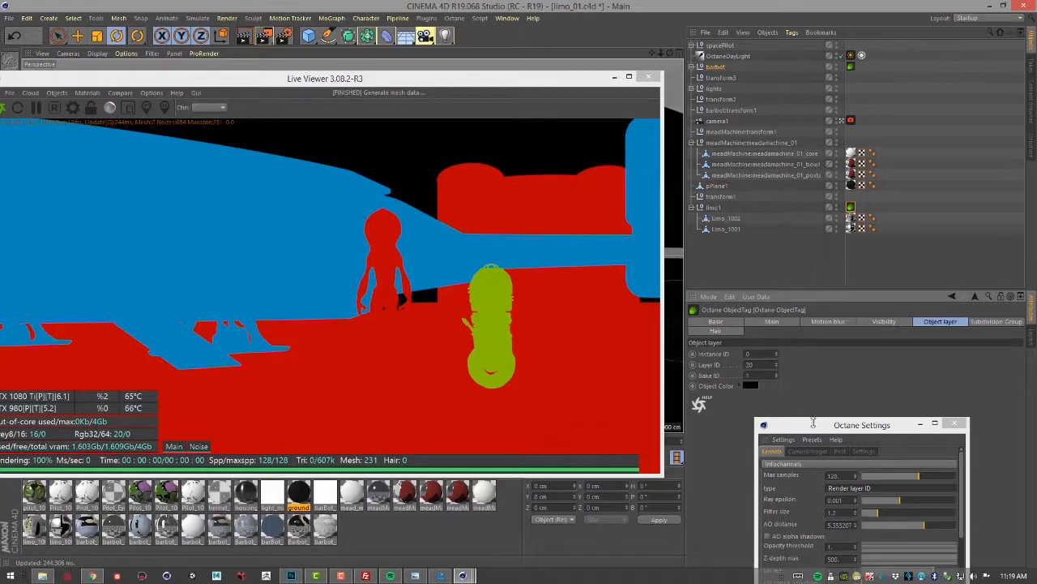
Set the info channel type to Object layer color
{"action": "left_click_drag", "start_coordinate": [814, 425], "coordinate": [768, 208]}
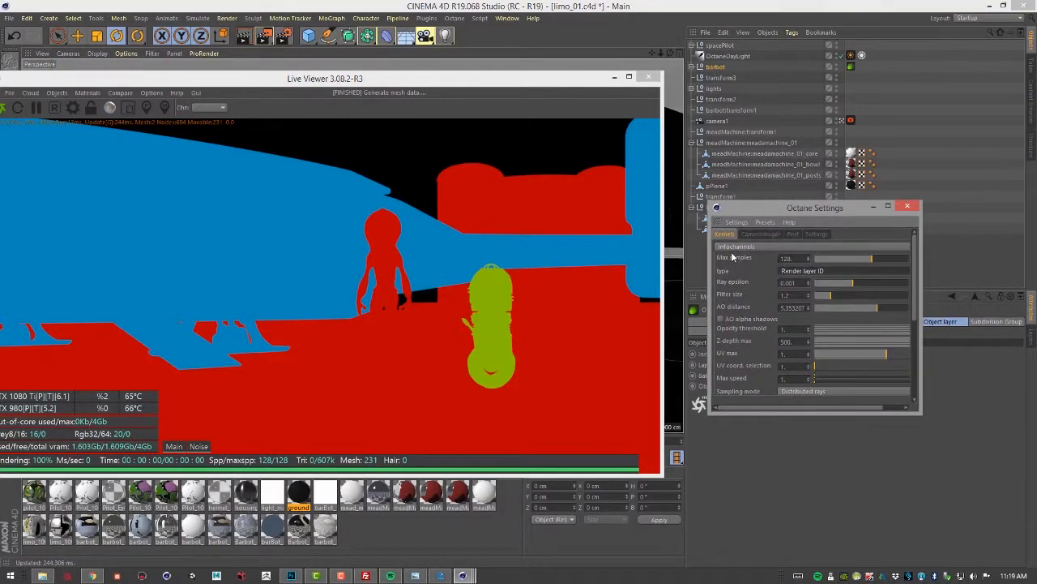
{"action": "left_click", "coordinate": [812, 271]}
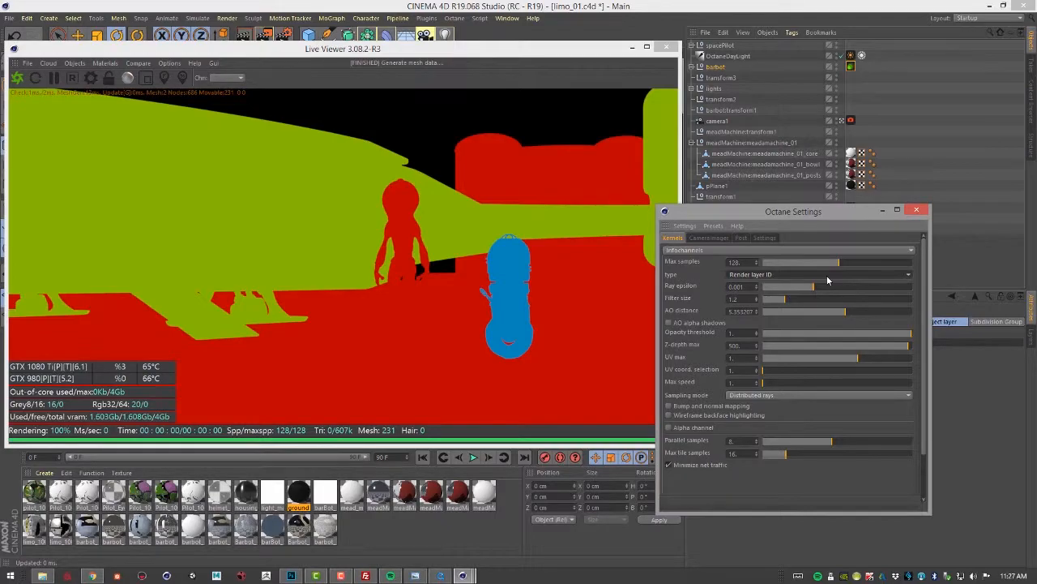
{"action": "left_click", "coordinate": [828, 275]}
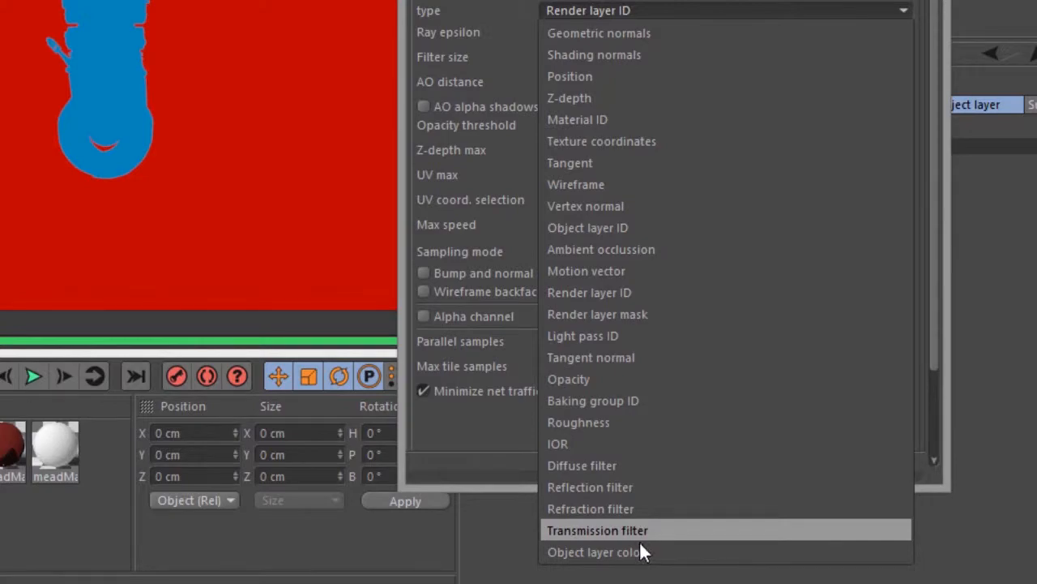
{"action": "left_click", "coordinate": [638, 550]}
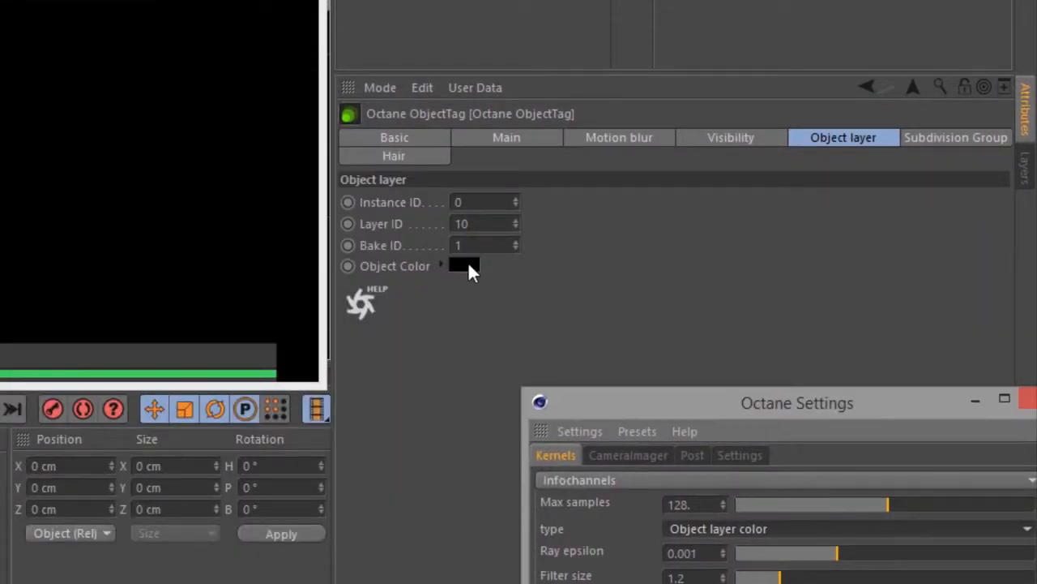
Set the ObjectTag's Object Color to magenta (H 299°, S 100%, V 100%)
{"action": "left_click", "coordinate": [465, 266]}
{"action": "left_click", "coordinate": [465, 263]}
{"action": "left_click_drag", "start_coordinate": [559, 283], "coordinate": [649, 318]}
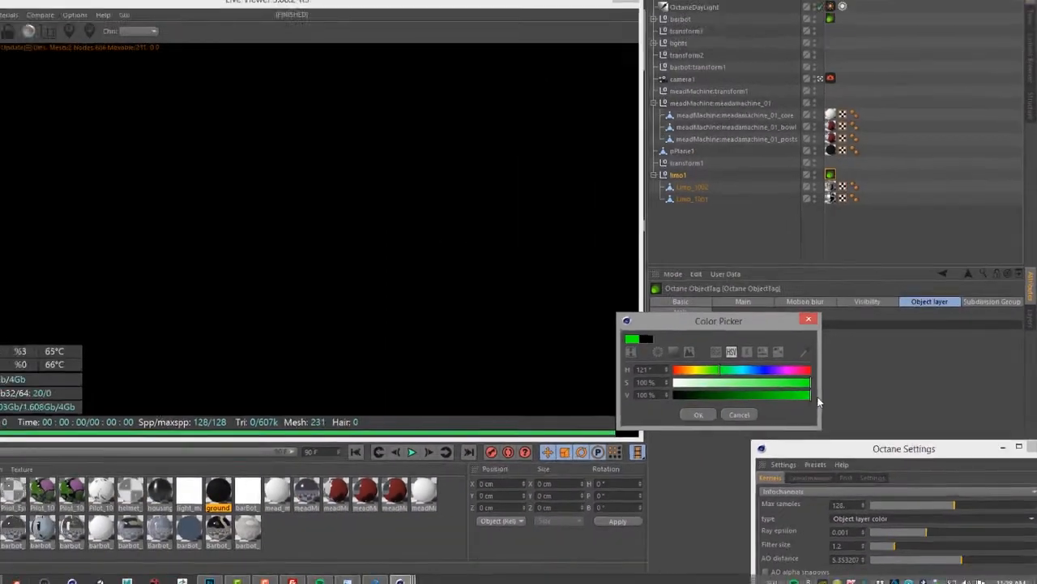
{"action": "left_click_drag", "start_coordinate": [780, 369], "coordinate": [786, 369]}
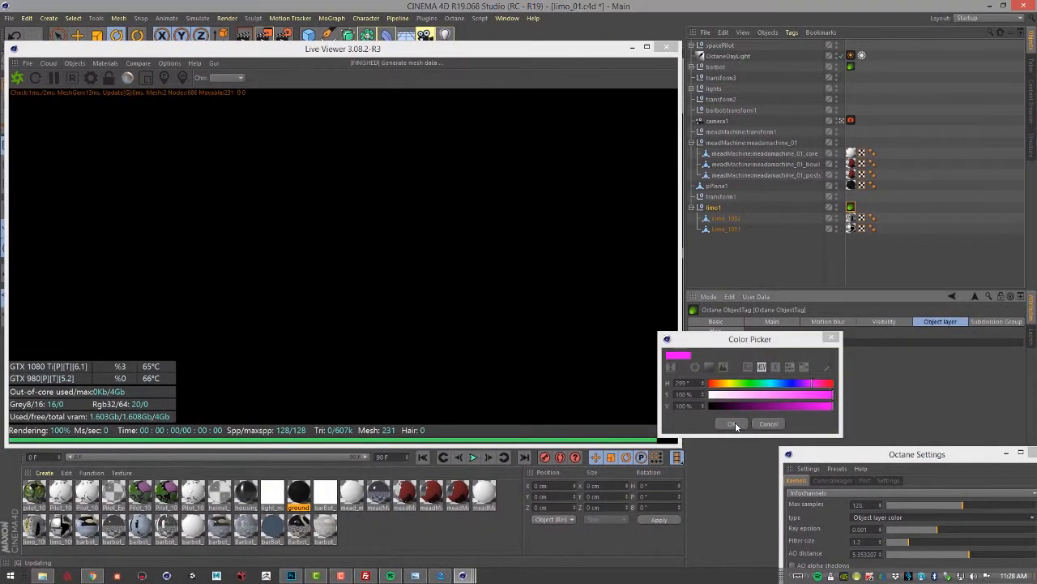
{"action": "left_click", "coordinate": [737, 424]}
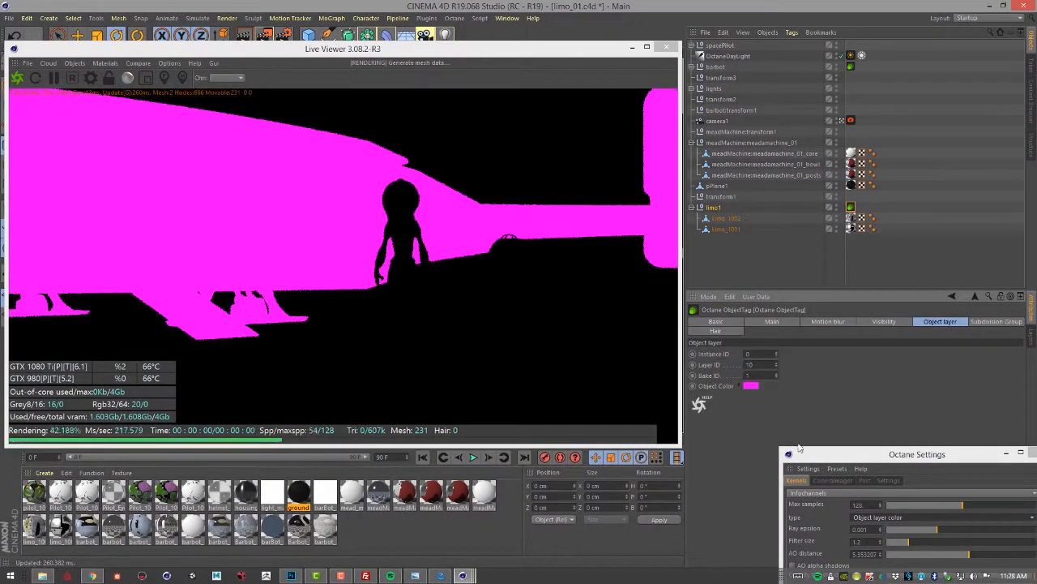
Change the ObjectTag's Object Color to white
{"action": "left_click", "coordinate": [850, 217]}
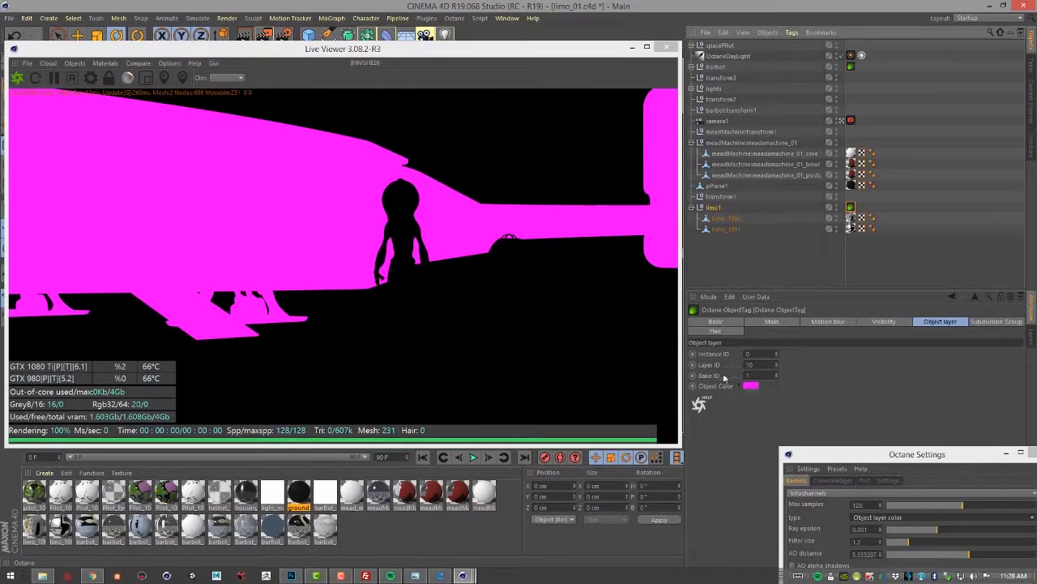
{"action": "left_click", "coordinate": [762, 364]}
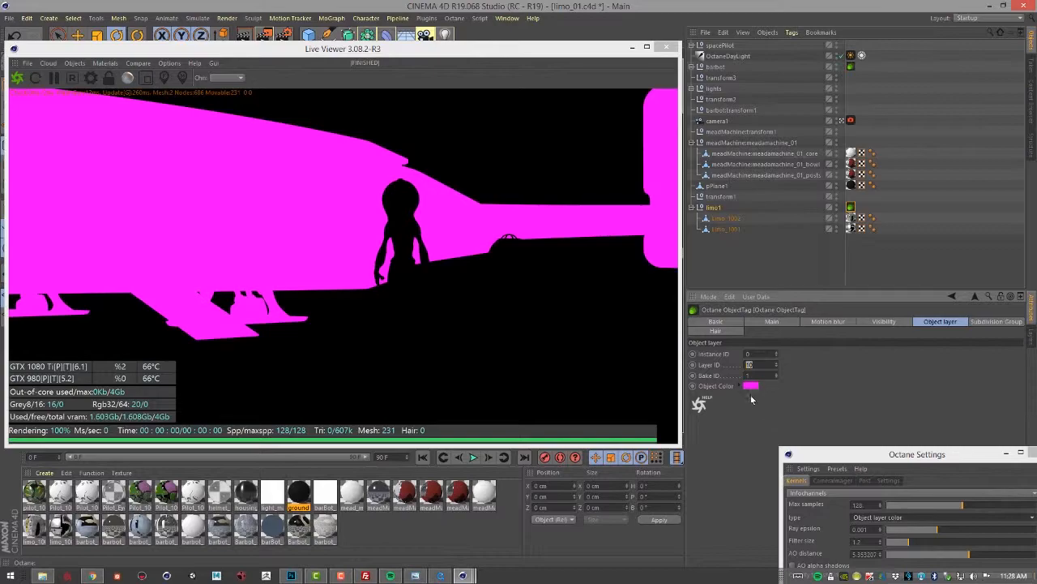
{"action": "left_click_drag", "start_coordinate": [833, 451], "coordinate": [398, 323]}
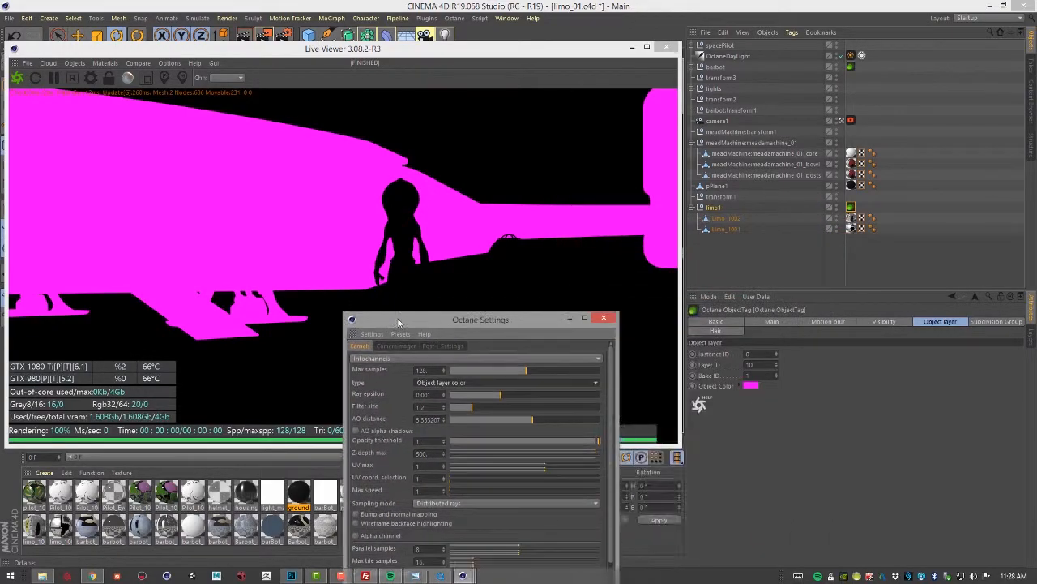
{"action": "left_click", "coordinate": [751, 386]}
{"action": "left_click_drag", "start_coordinate": [738, 397], "coordinate": [709, 398]}
{"action": "left_click", "coordinate": [731, 424]}
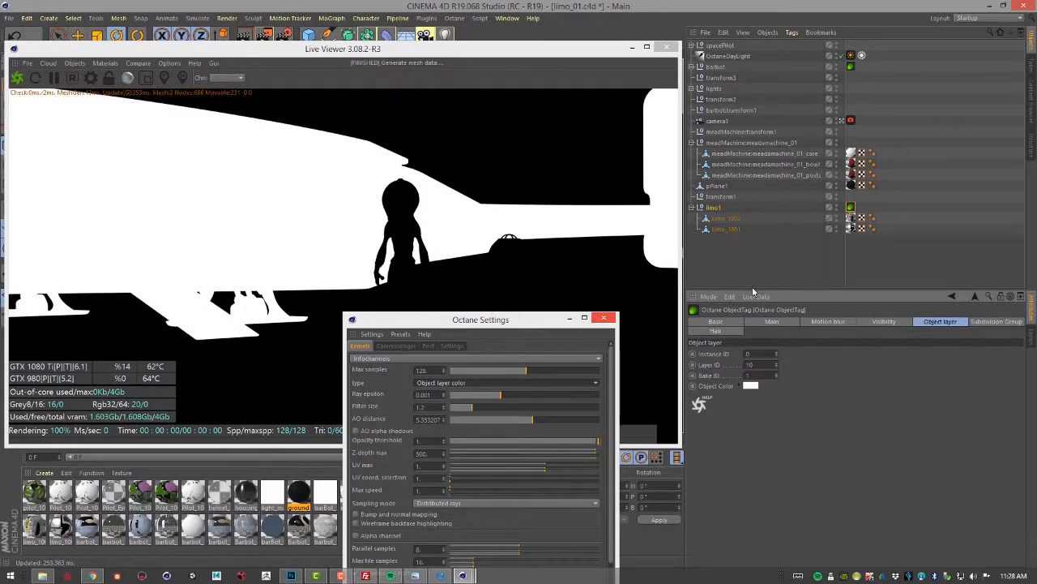
Preview the Light pass ID info channel type
{"action": "left_click_drag", "start_coordinate": [527, 321], "coordinate": [773, 202]}
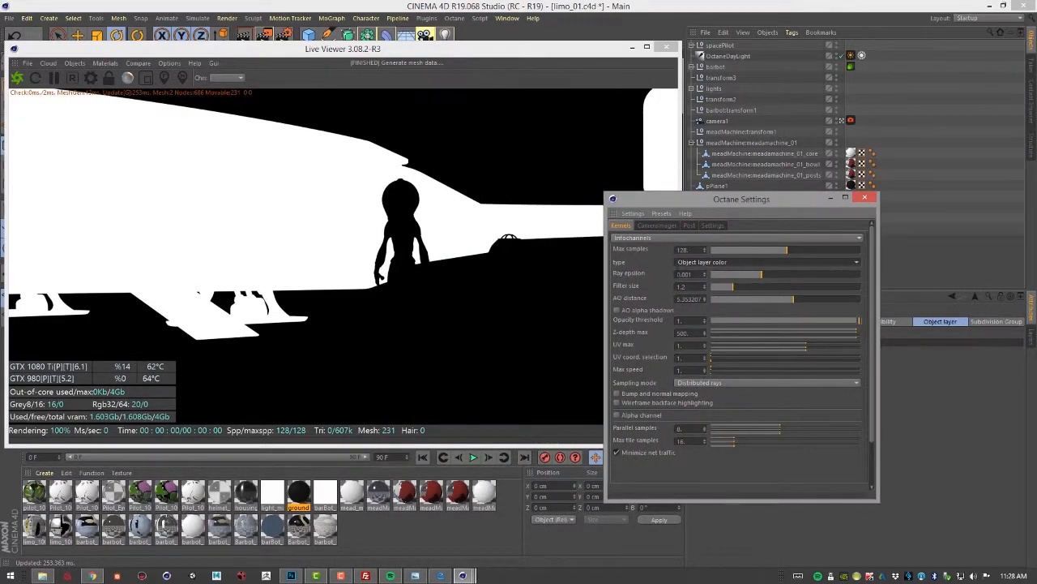
{"action": "left_click", "coordinate": [694, 266]}
{"action": "left_click", "coordinate": [711, 428]}
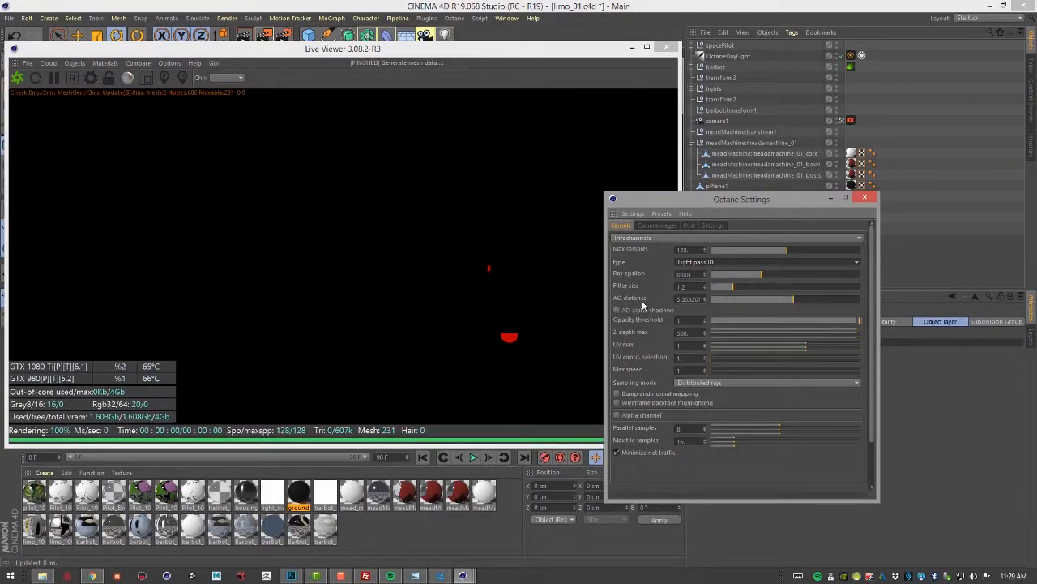
Preview the Tangent normal info channel type
{"action": "left_click_drag", "start_coordinate": [734, 198], "coordinate": [871, 216]}
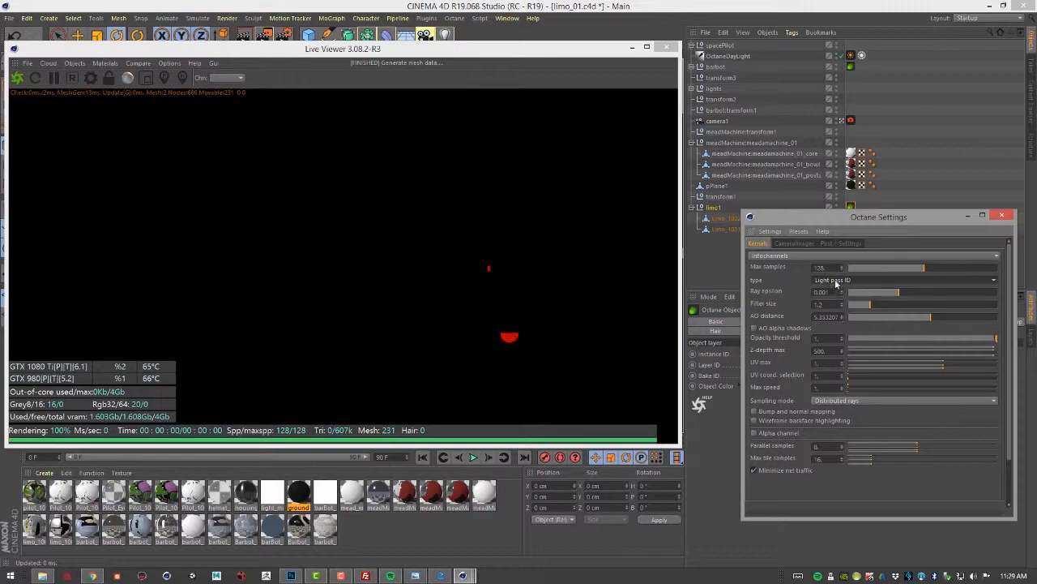
{"action": "left_click", "coordinate": [836, 280]}
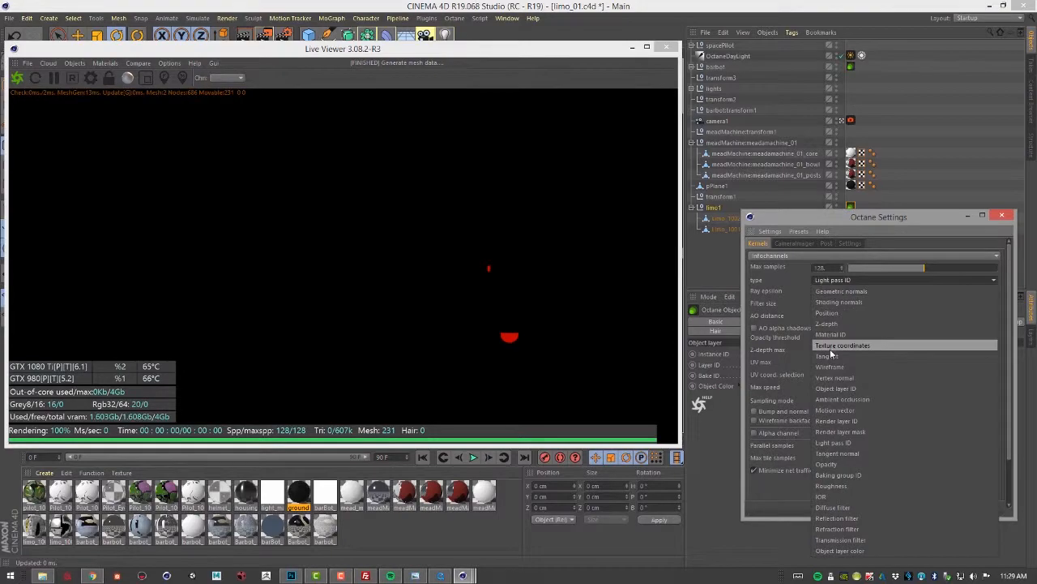
{"action": "left_click", "coordinate": [850, 452]}
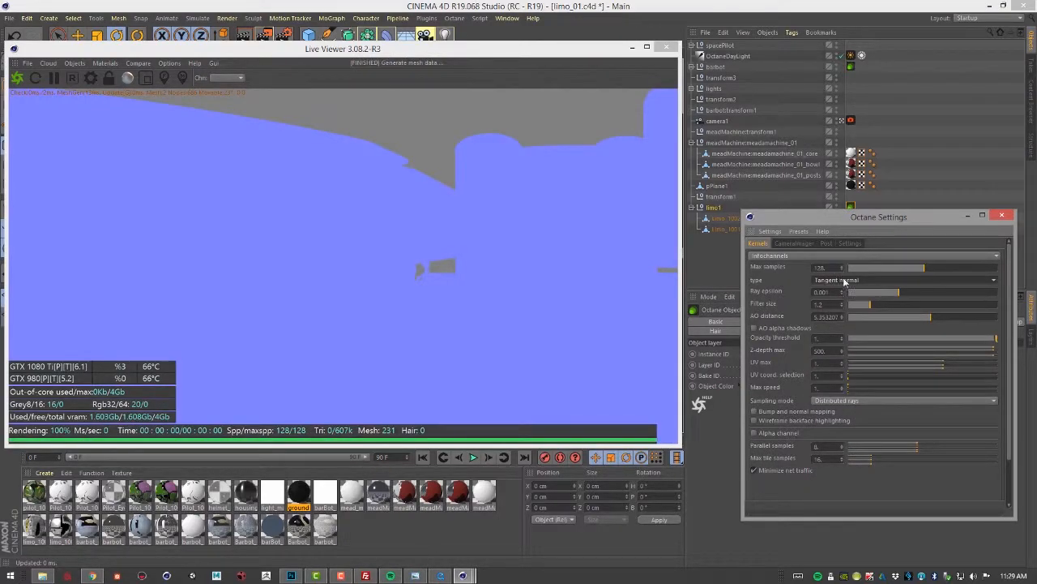
Preview the Opacity and then the Baking group ID info channel types
{"action": "left_click", "coordinate": [843, 279]}
{"action": "left_click", "coordinate": [841, 466]}
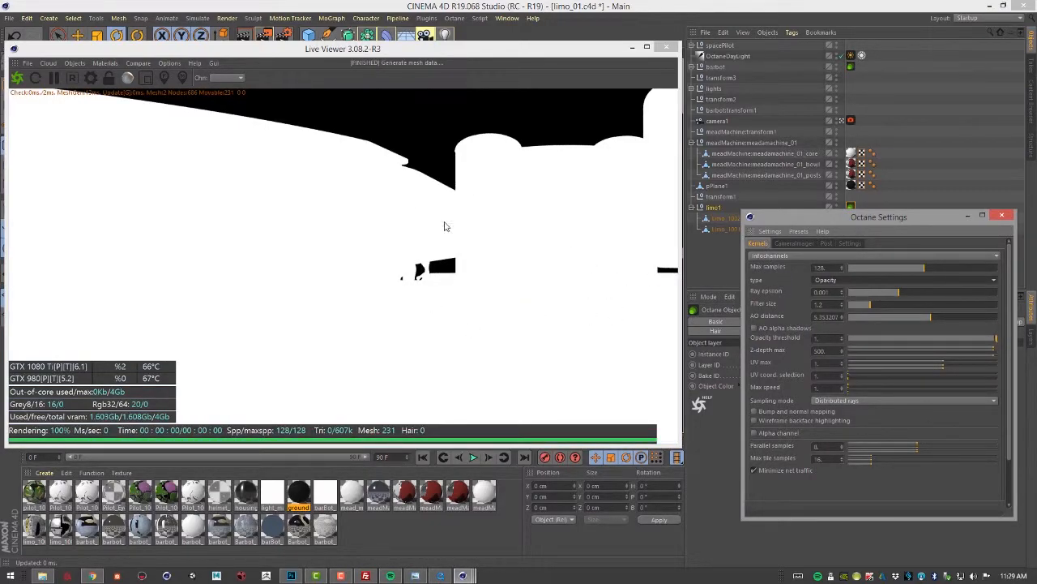
{"action": "left_click", "coordinate": [865, 278]}
{"action": "left_click", "coordinate": [862, 475]}
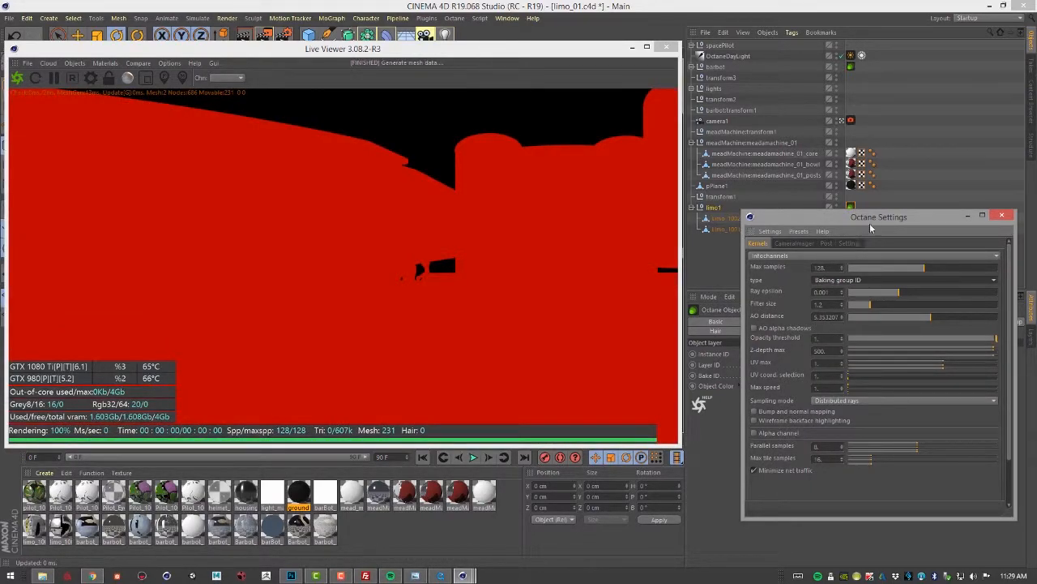
Set the limo's Octane ObjectTag Bake ID to 20
{"action": "left_click_drag", "start_coordinate": [877, 217], "coordinate": [866, 420]}
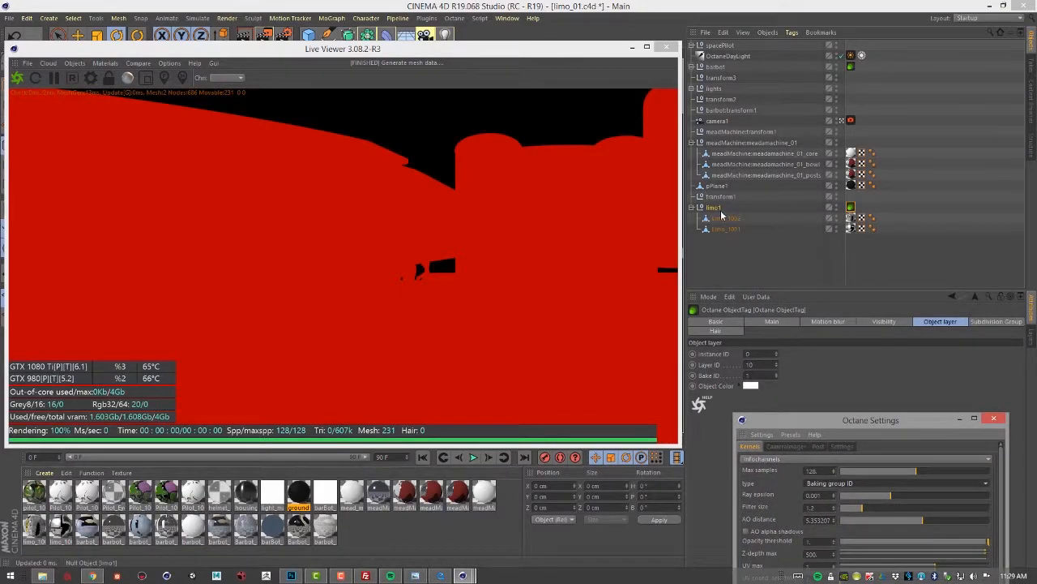
{"action": "left_click", "coordinate": [748, 375]}
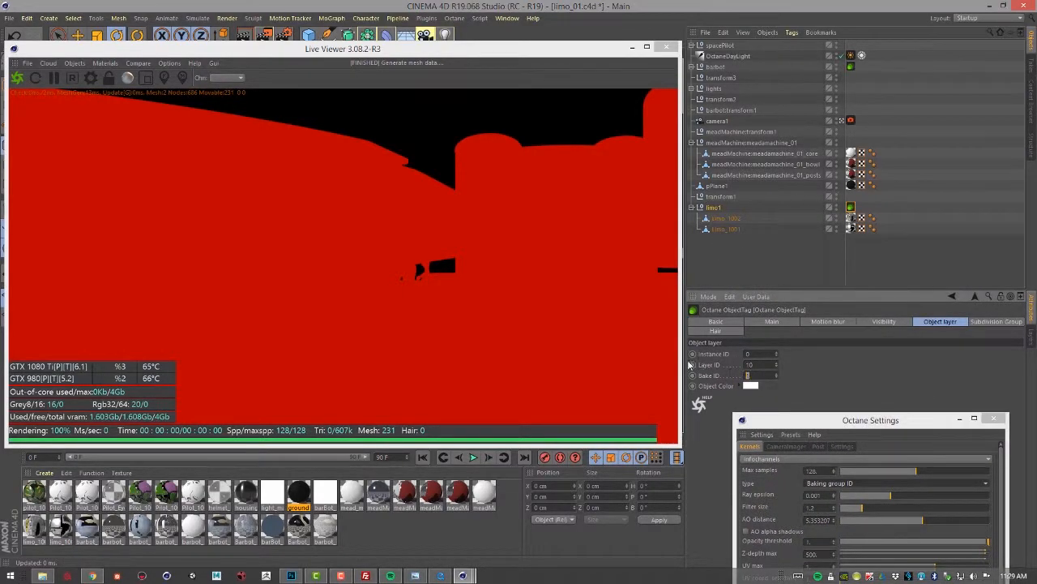
{"action": "type", "text": "20"}
{"action": "key", "text": "Return"}
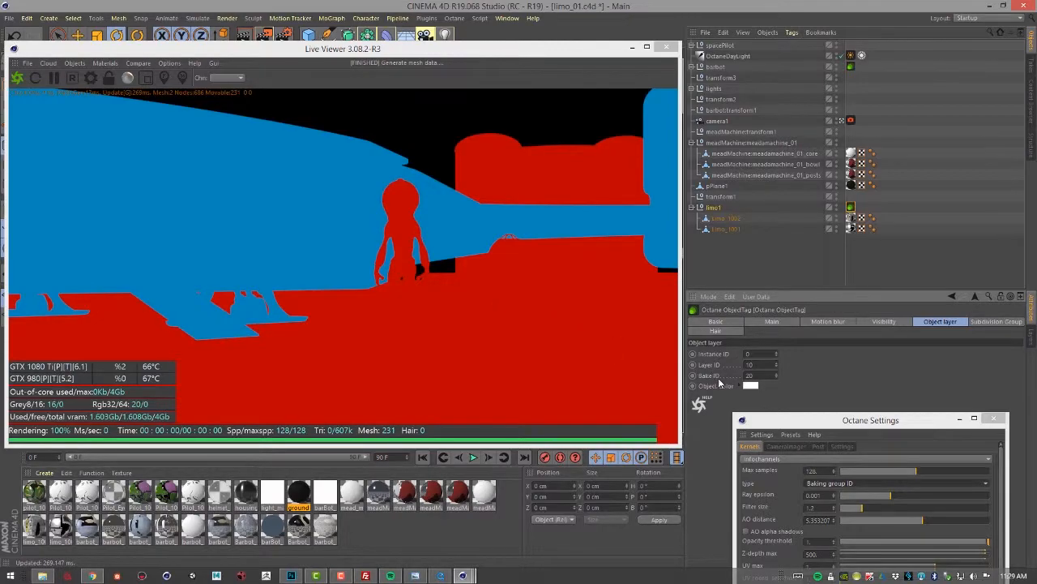
Preview the Roughness info channel type
{"action": "left_click_drag", "start_coordinate": [794, 425], "coordinate": [644, 130]}
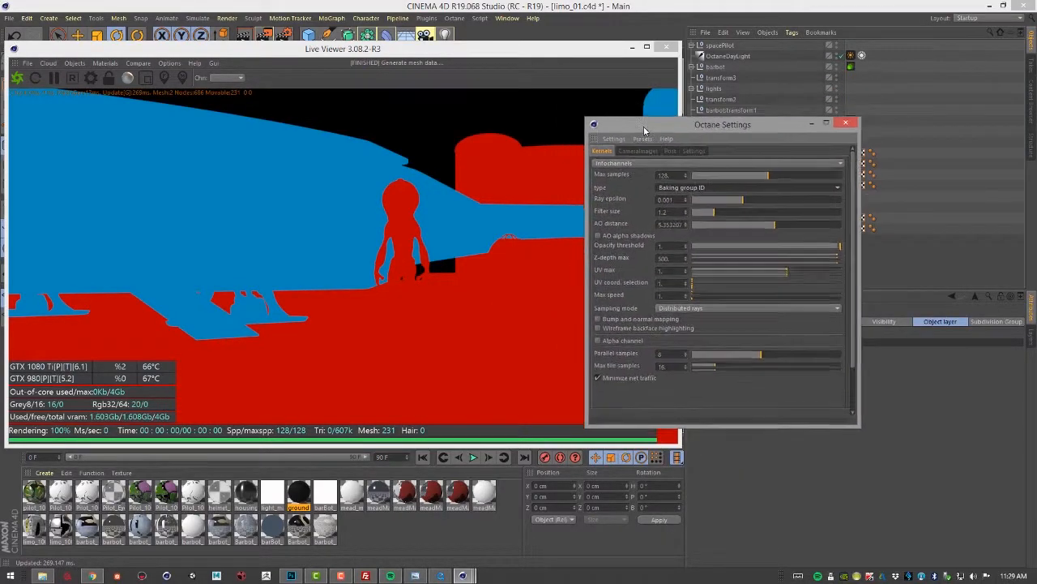
{"action": "left_click", "coordinate": [704, 188]}
{"action": "left_click", "coordinate": [693, 393]}
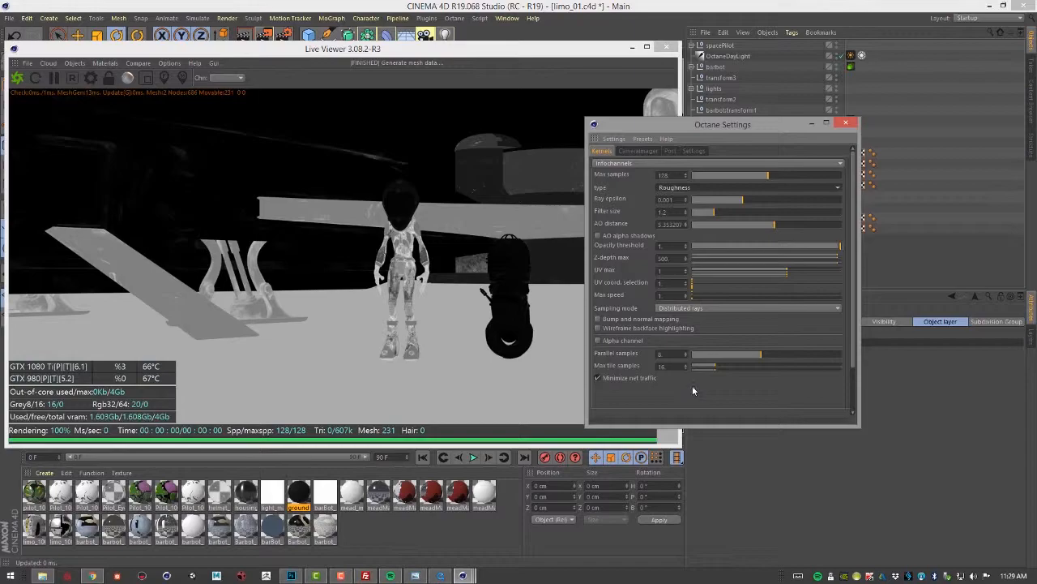
Preview the IOR info channel type
{"action": "left_click_drag", "start_coordinate": [703, 132], "coordinate": [826, 146]}
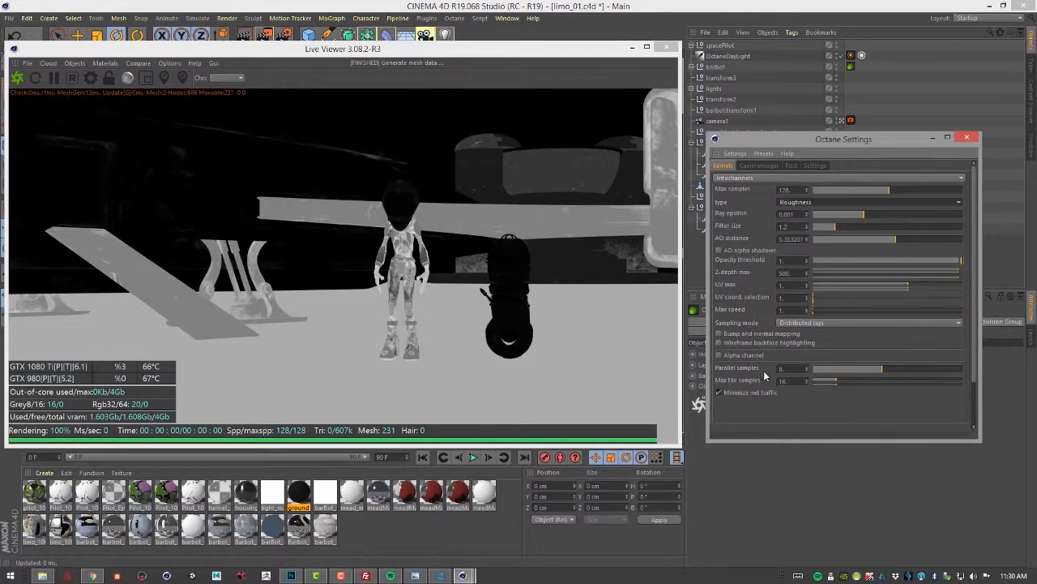
{"action": "left_click", "coordinate": [802, 203]}
{"action": "left_click", "coordinate": [803, 203]}
{"action": "left_click", "coordinate": [804, 203]}
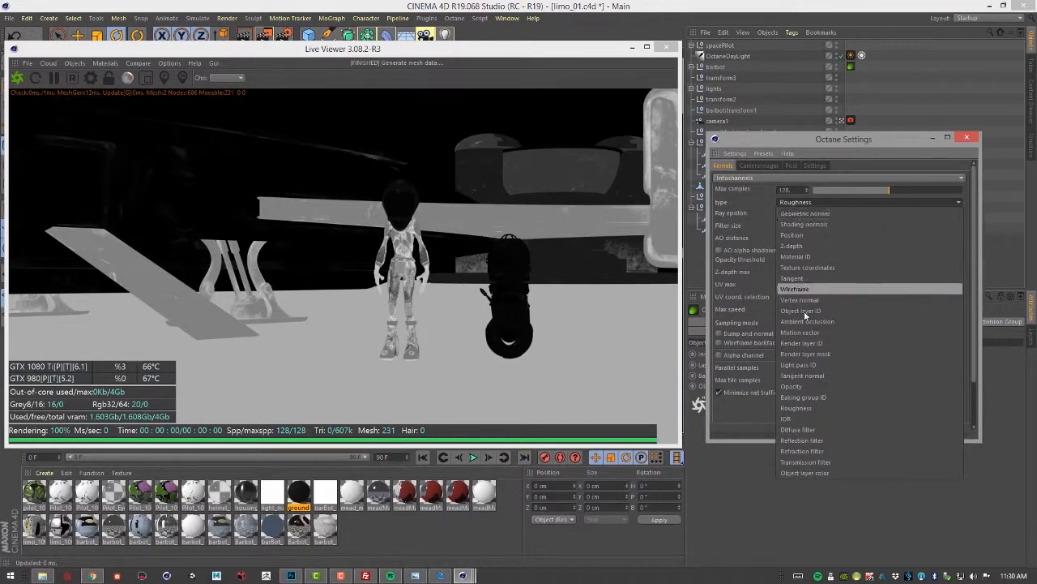
{"action": "left_click", "coordinate": [801, 417]}
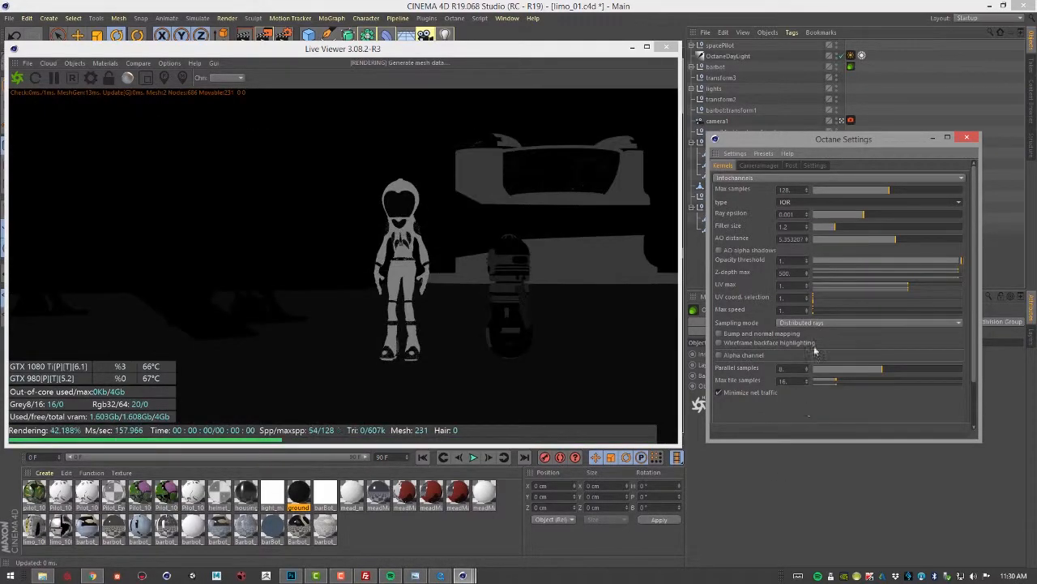
Preview the Diffuse filter and then the Reflection filter info channel types
{"action": "left_click", "coordinate": [800, 204]}
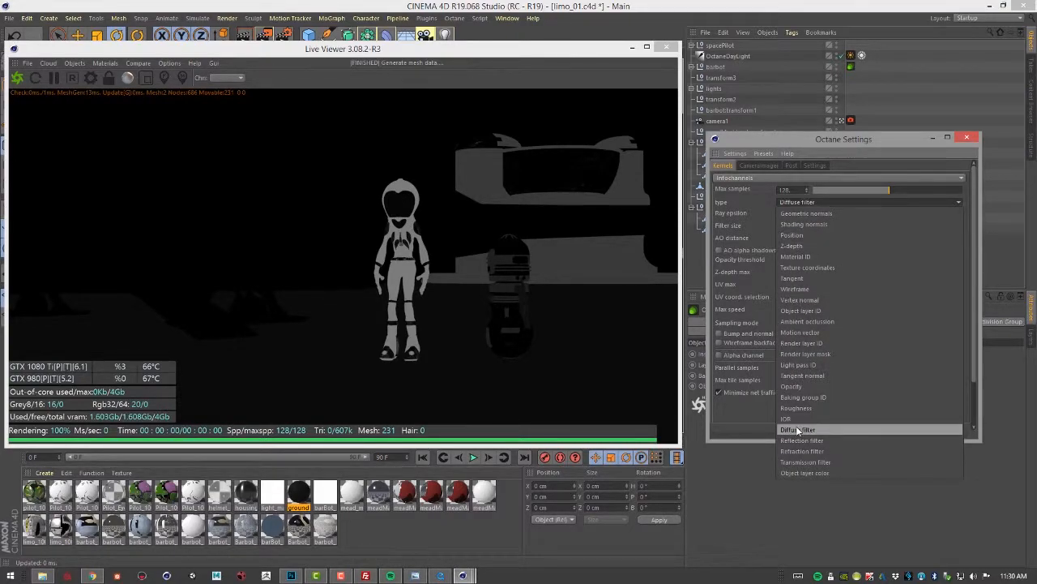
{"action": "left_click", "coordinate": [798, 430]}
{"action": "left_click", "coordinate": [819, 204]}
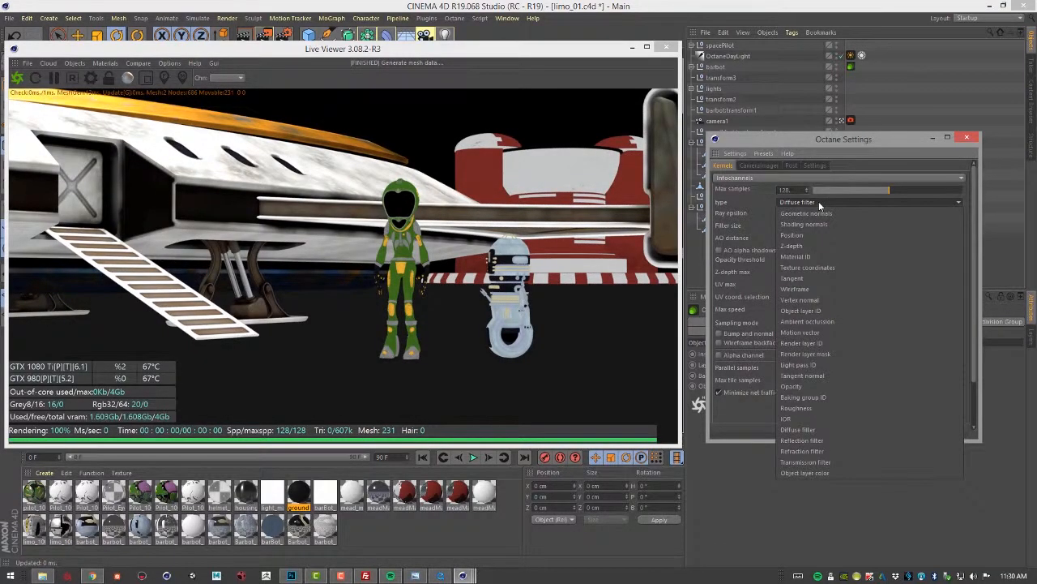
{"action": "left_click", "coordinate": [801, 440]}
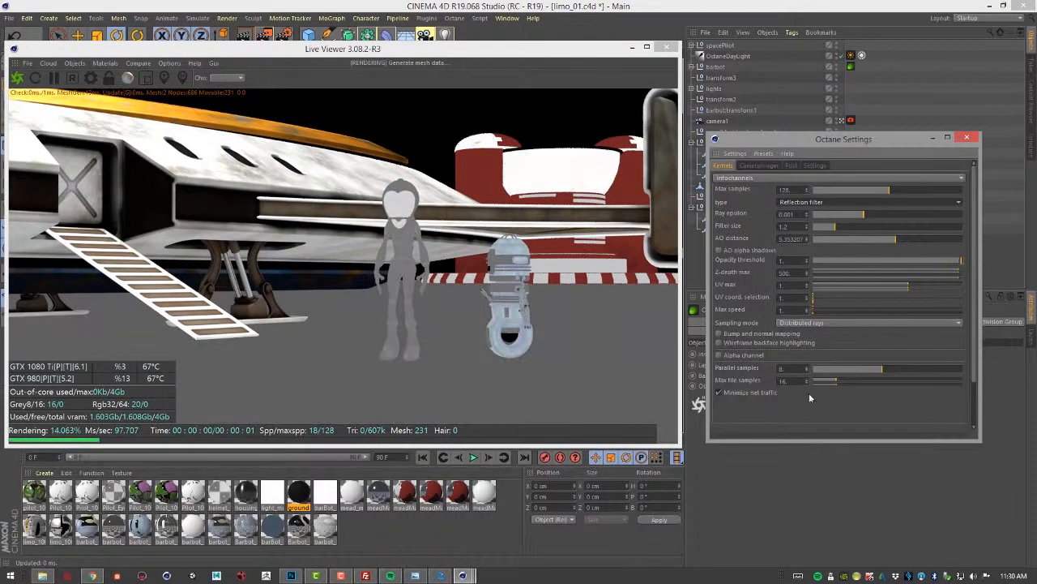
Preview the Refraction filter info channel type
{"action": "left_click", "coordinate": [787, 203]}
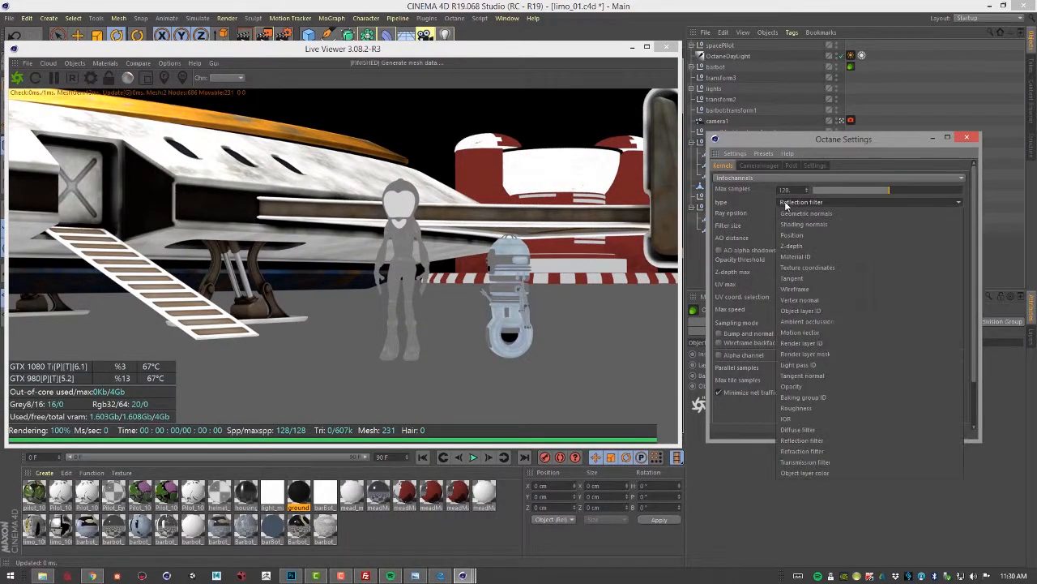
{"action": "left_click", "coordinate": [798, 450]}
{"action": "left_click", "coordinate": [835, 201]}
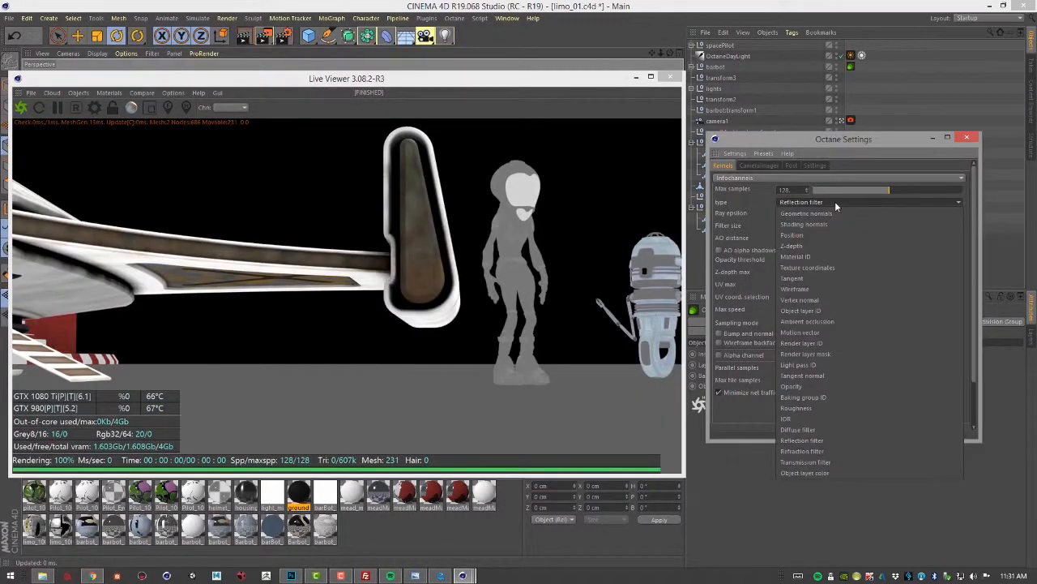